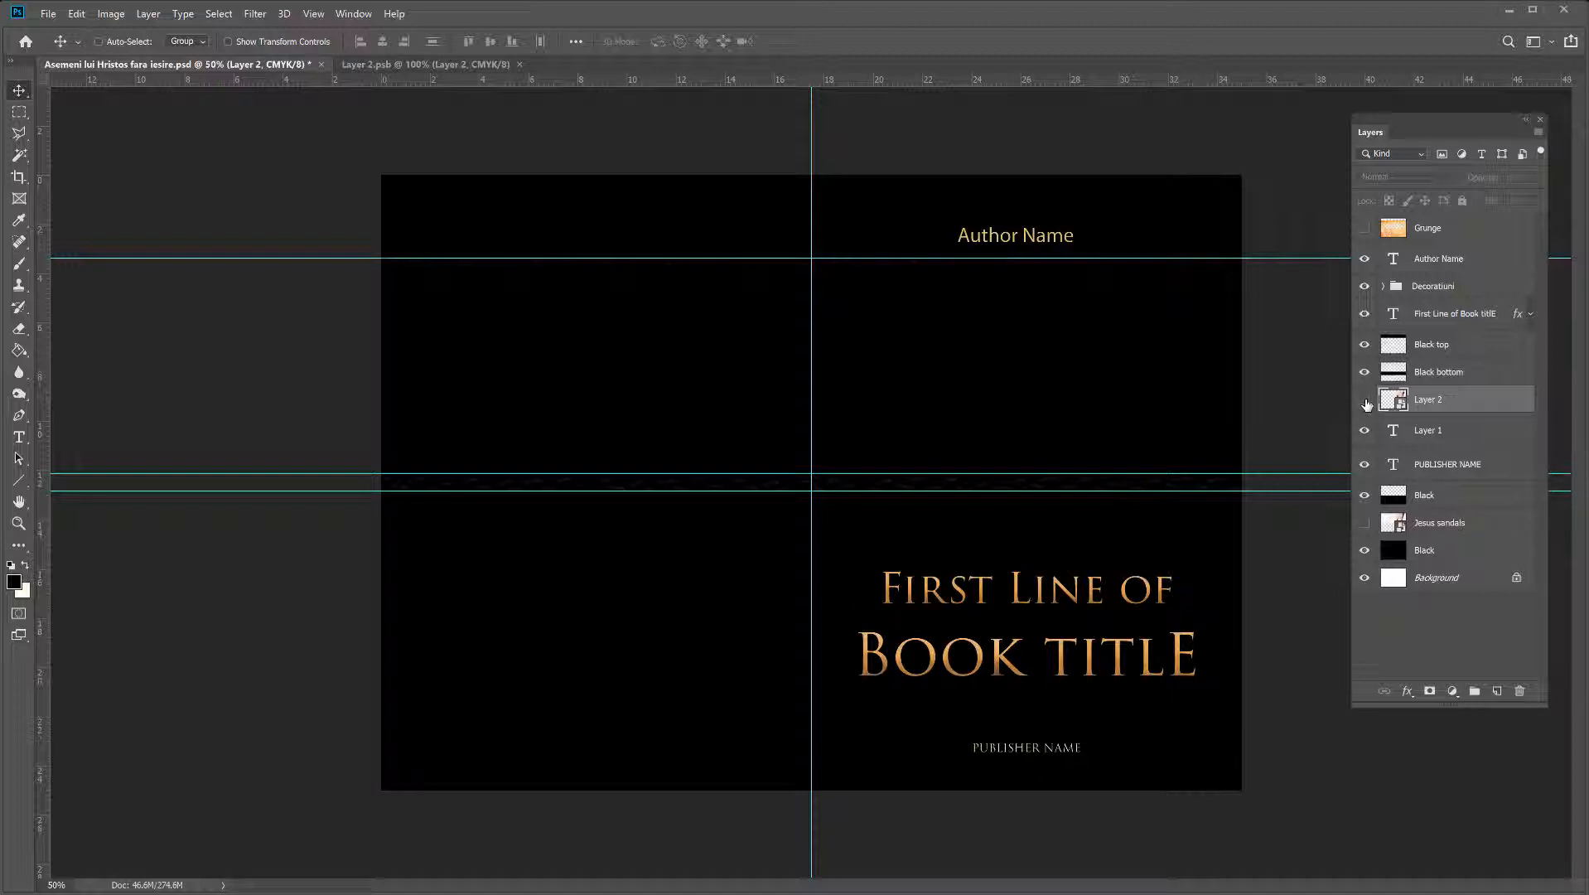
- Show Layer 2, the sandal photo on the front cover, and open its smart object contents
click(1364, 401)
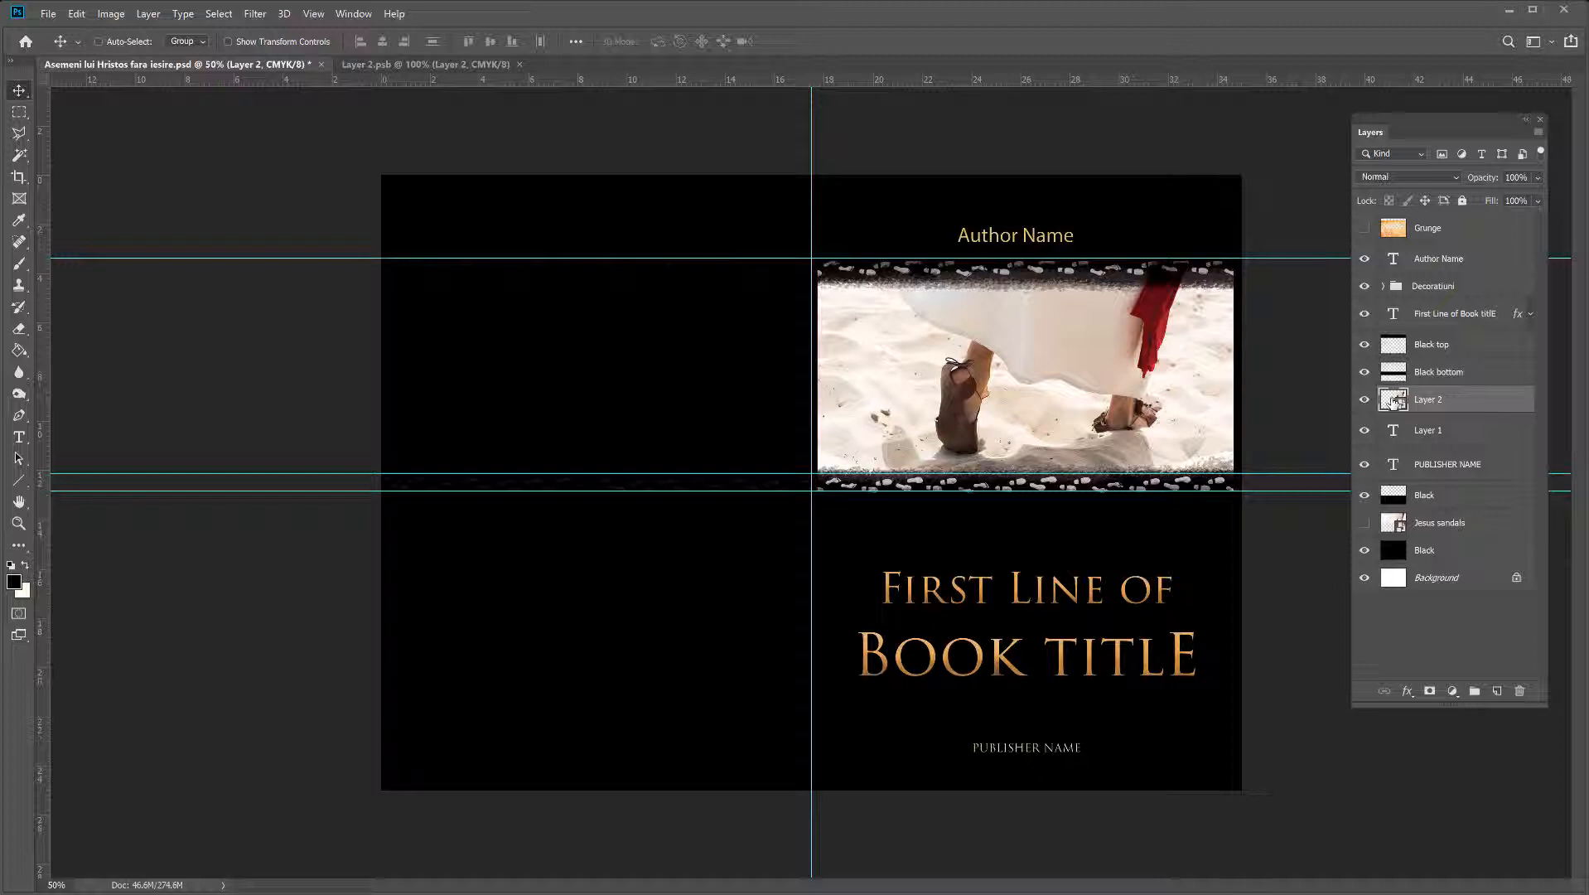
double_click(1393, 400)
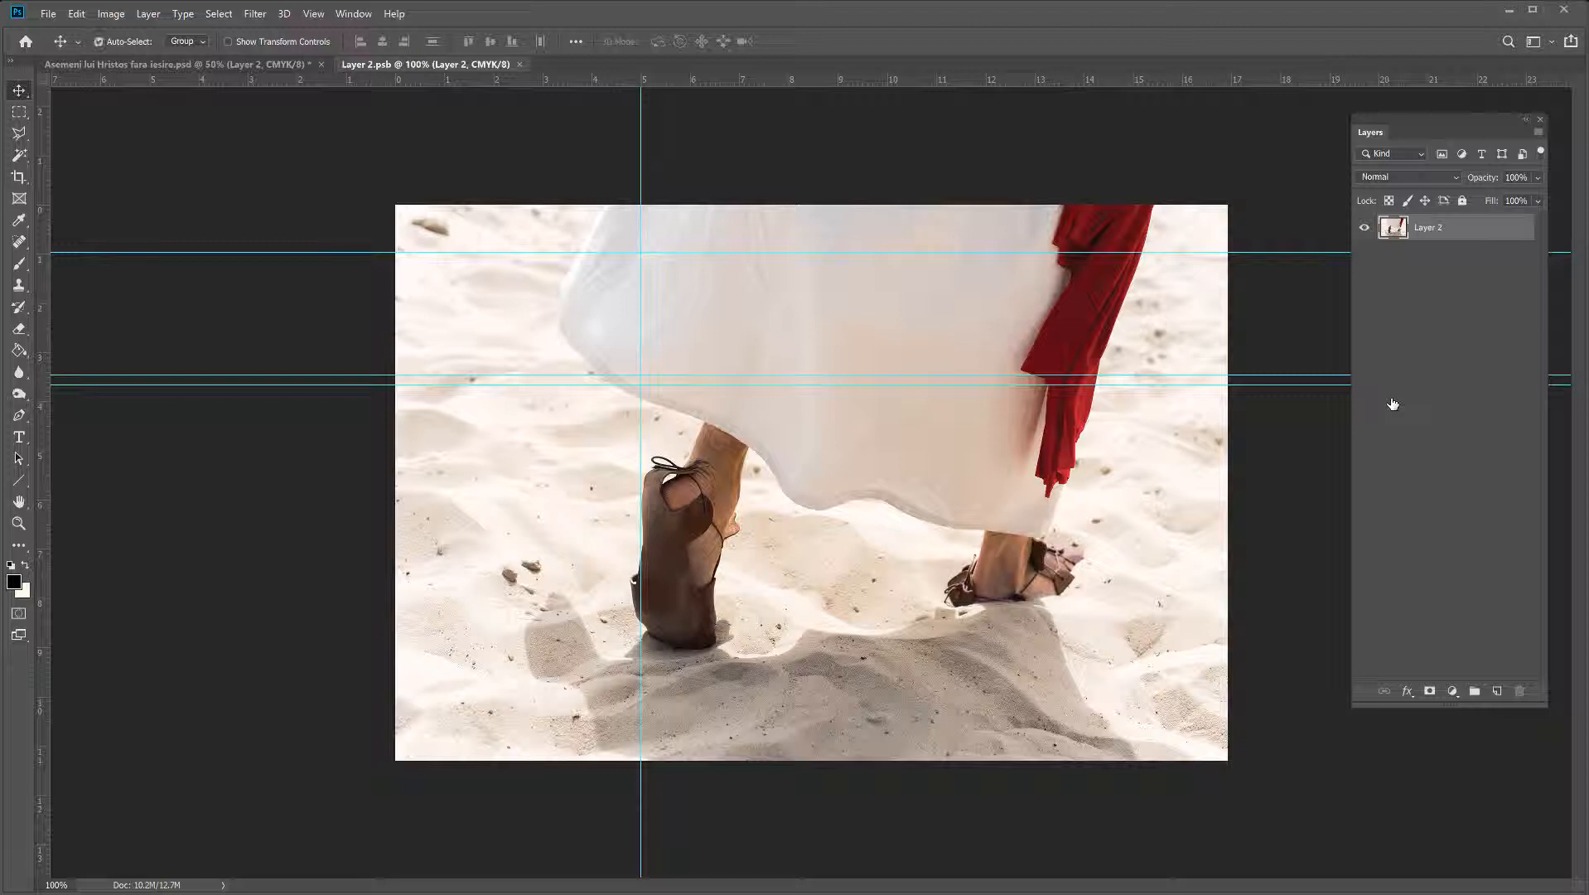
key(ctrl+minus)
key(ctrl+minus)
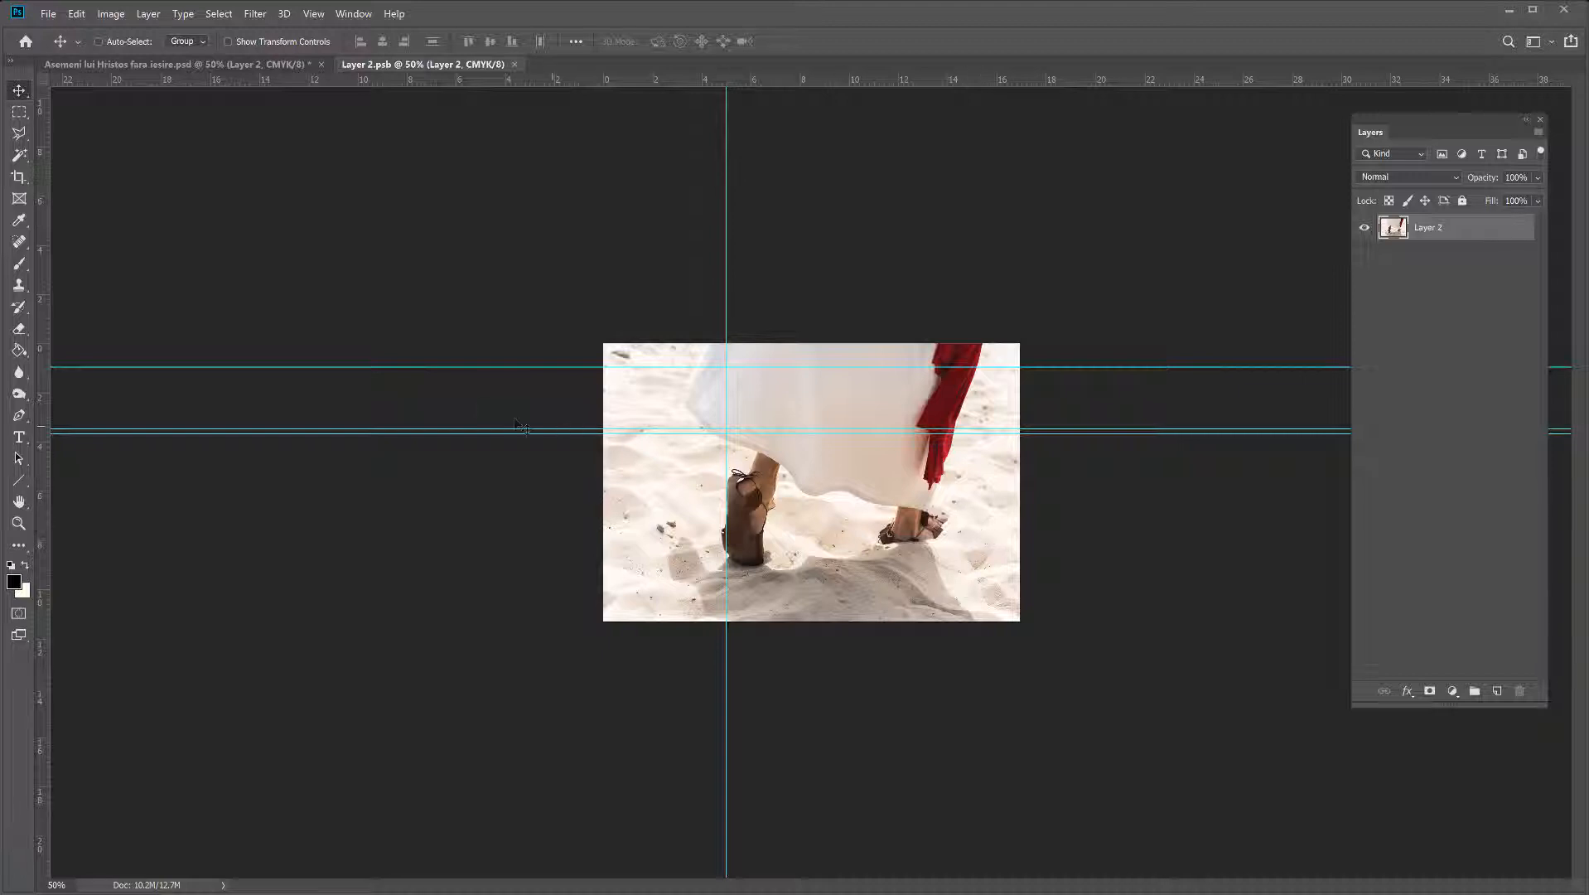
- Set the photo's canvas width to 35 cm with a middle-right anchor so the canvas extends to the left
click(111, 13)
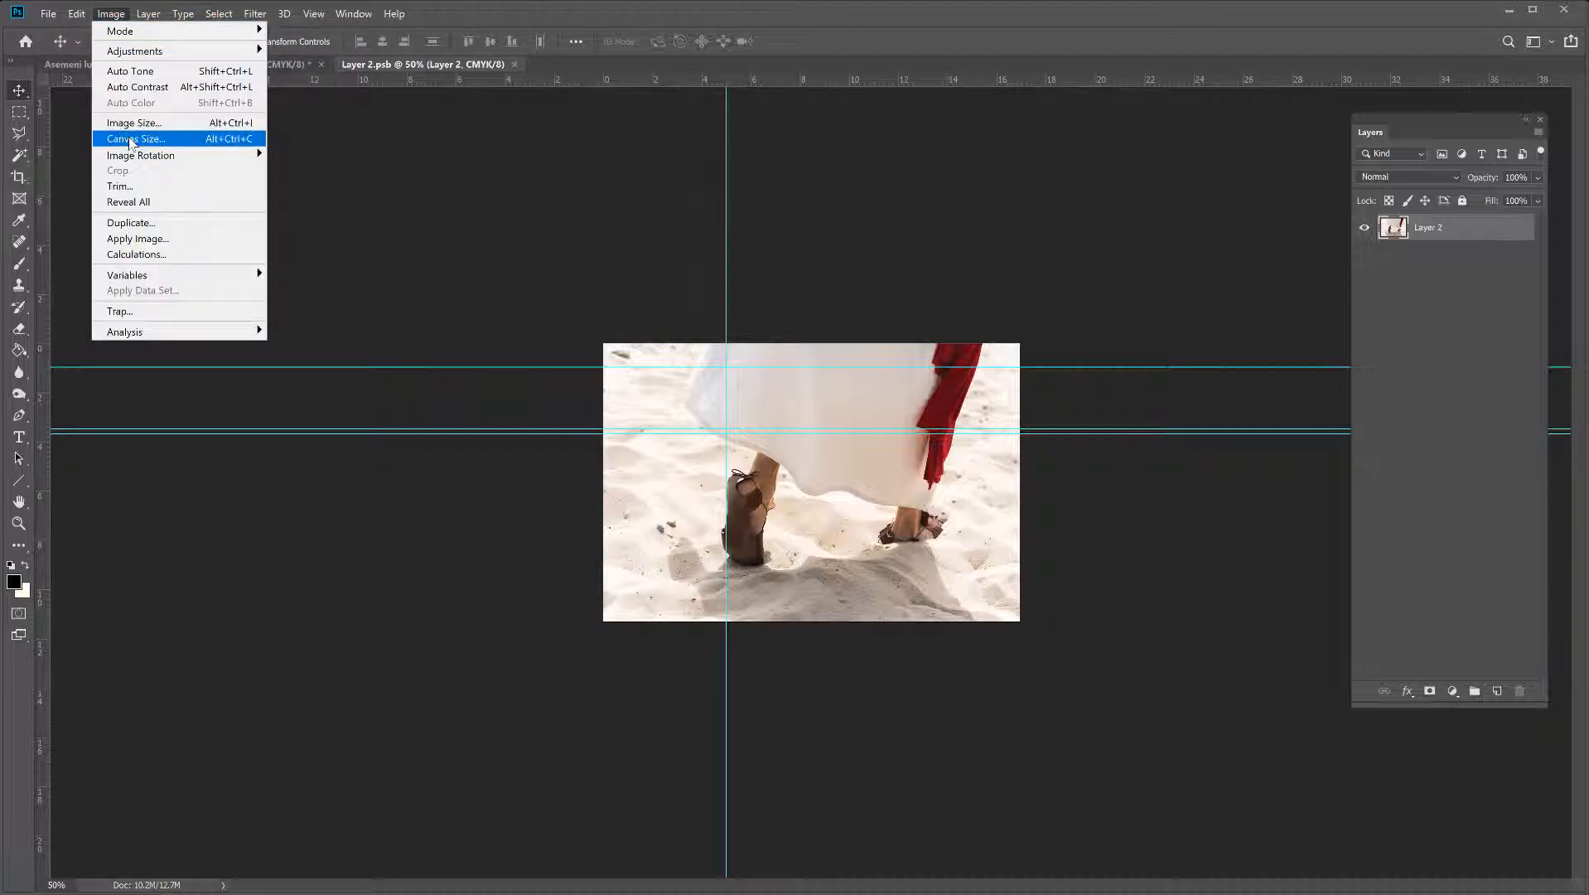
click(132, 139)
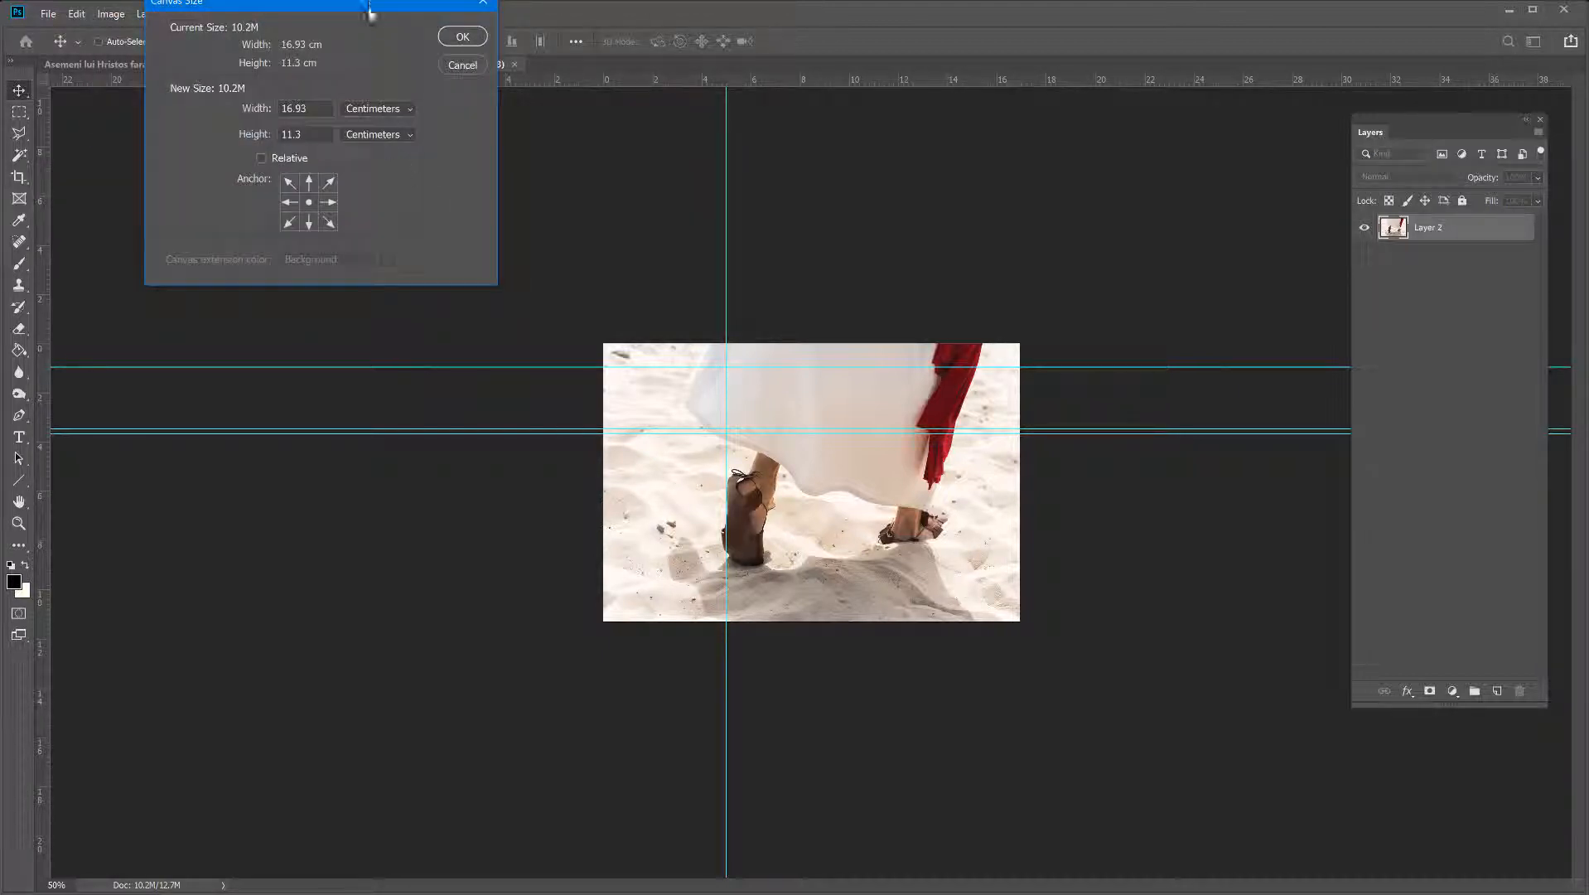
click(585, 485)
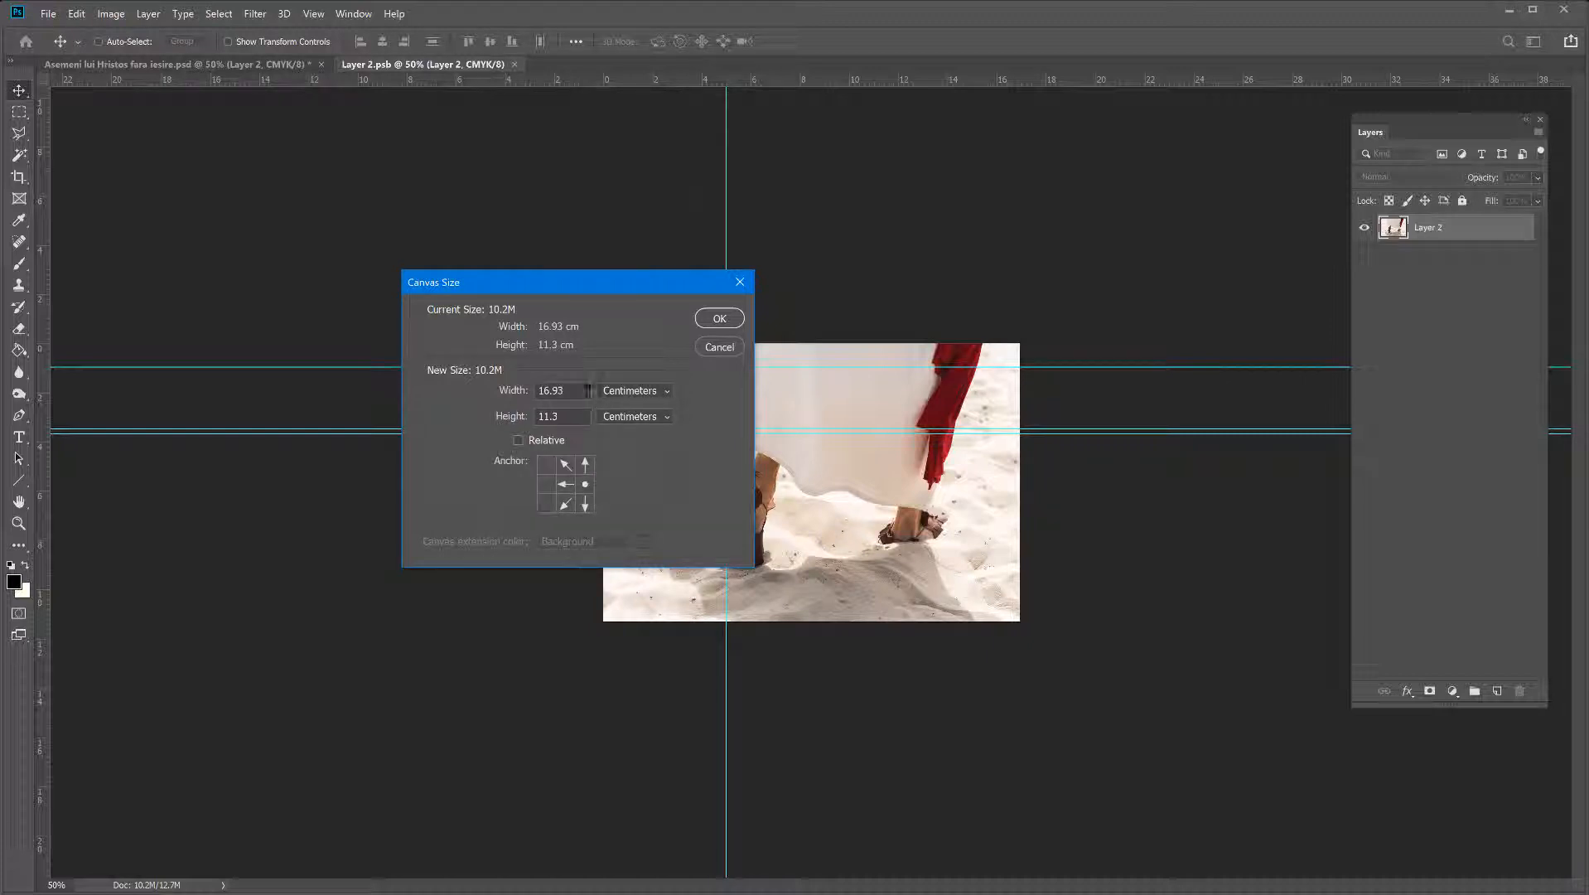
drag(588, 390, 534, 393)
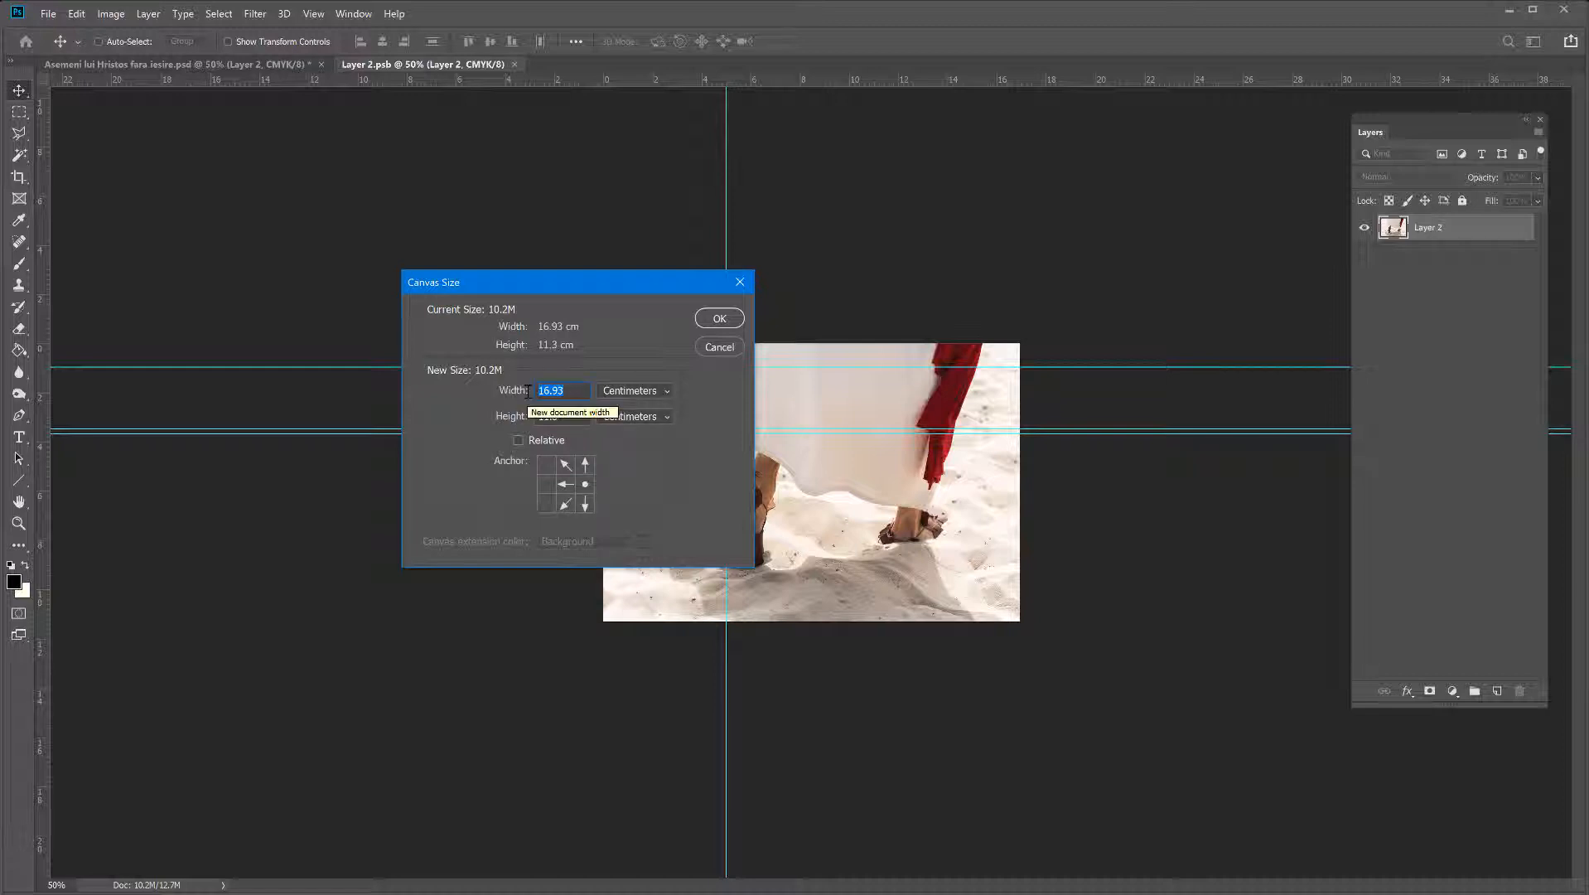
text(35)
click(719, 318)
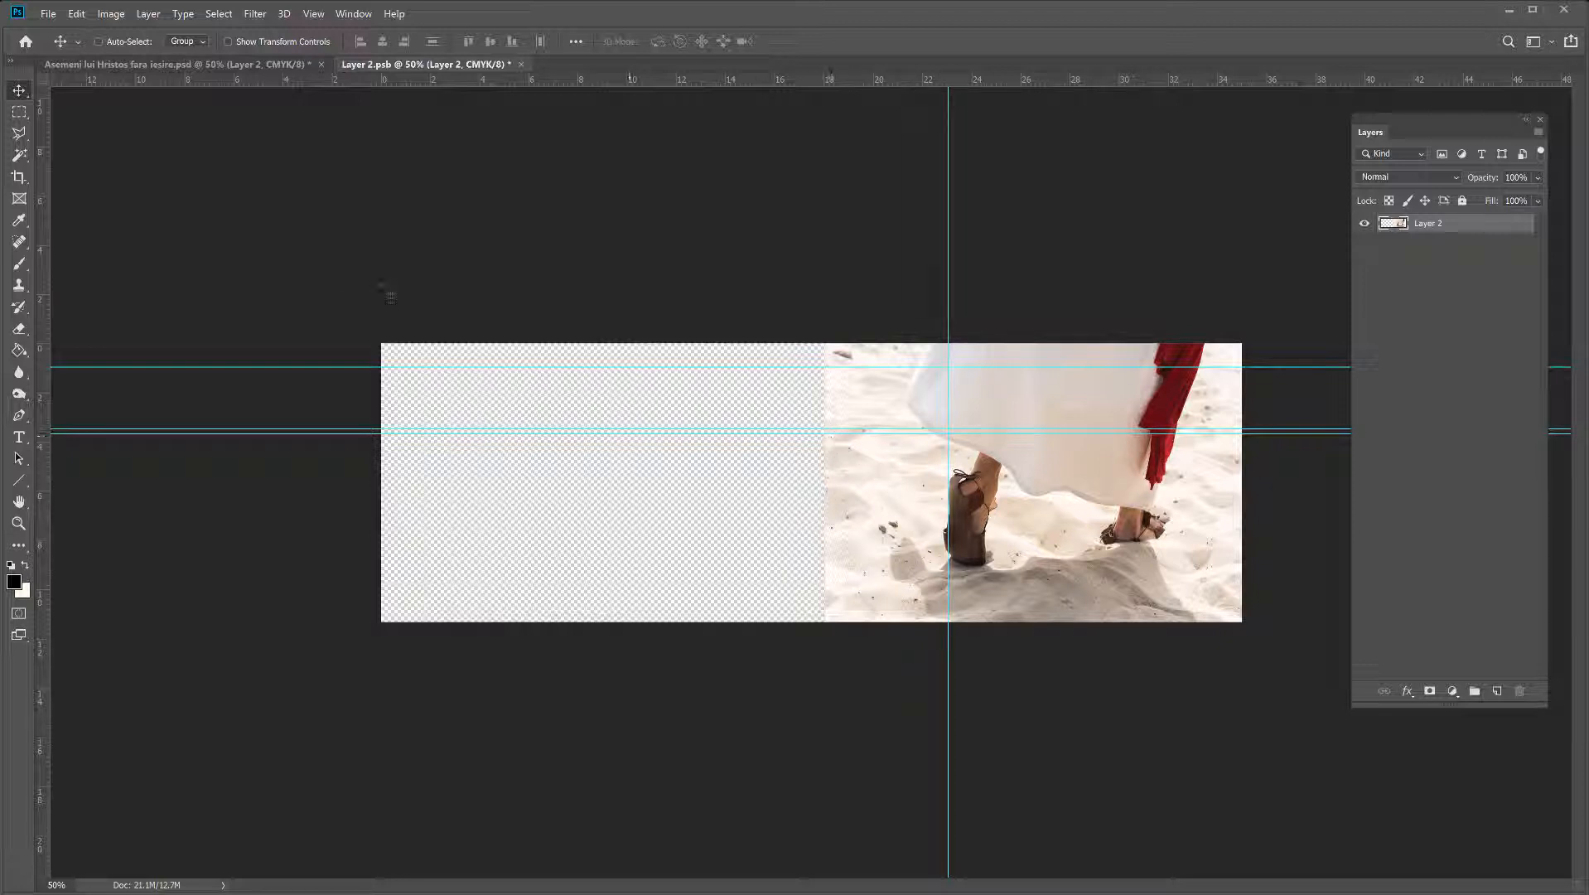
- Select the empty canvas area left of the photo with a rectangular marquee and start Content-Aware Fill on it
click(19, 112)
drag(383, 346, 825, 687)
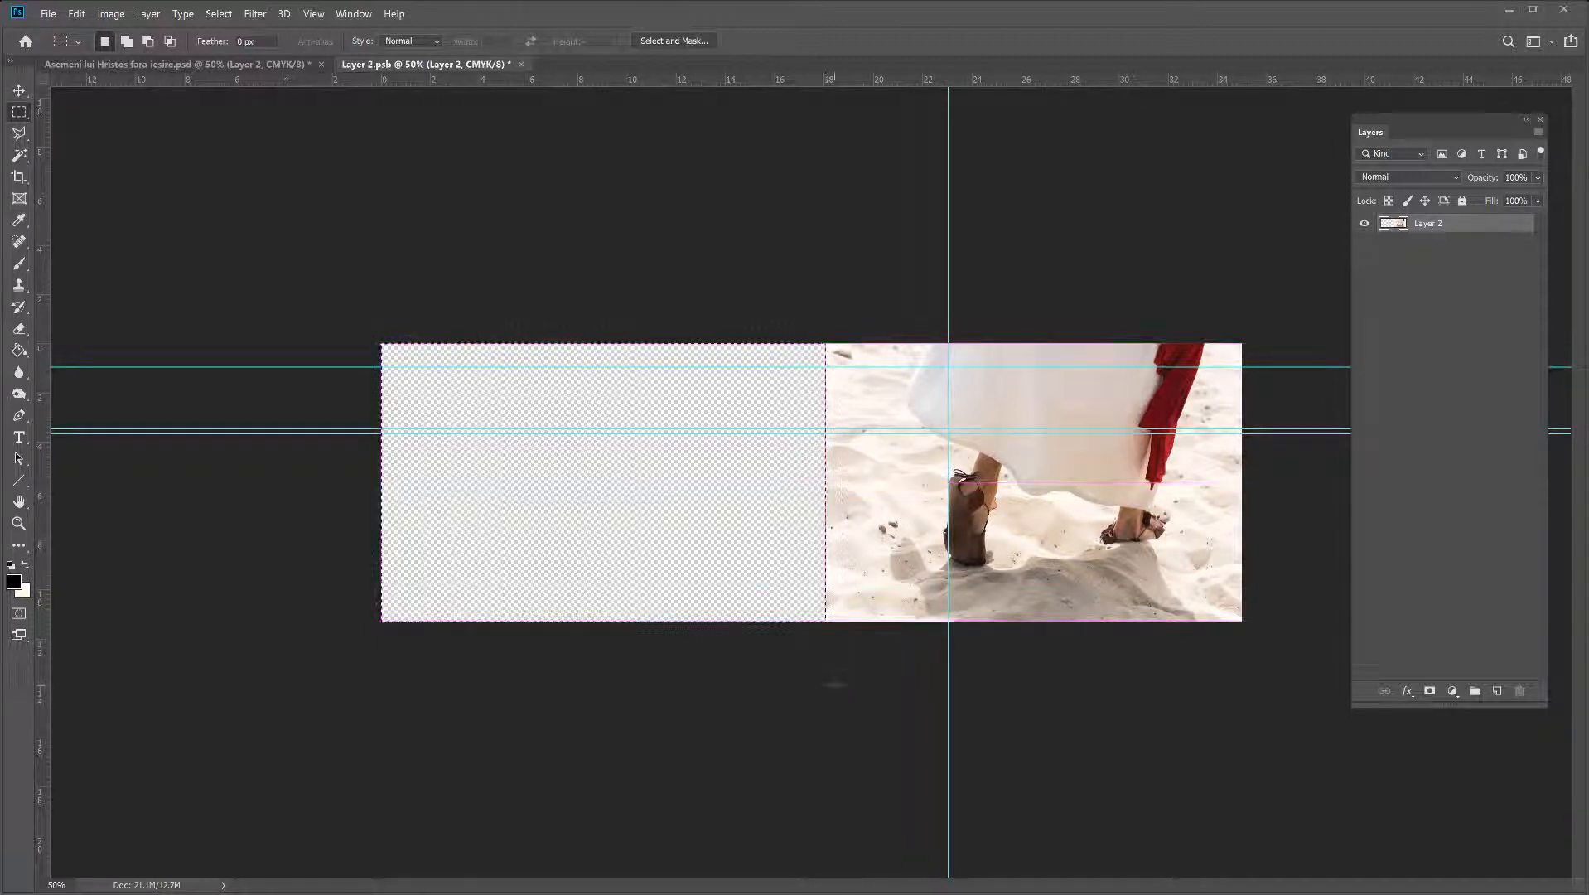
key(ctrl+plus)
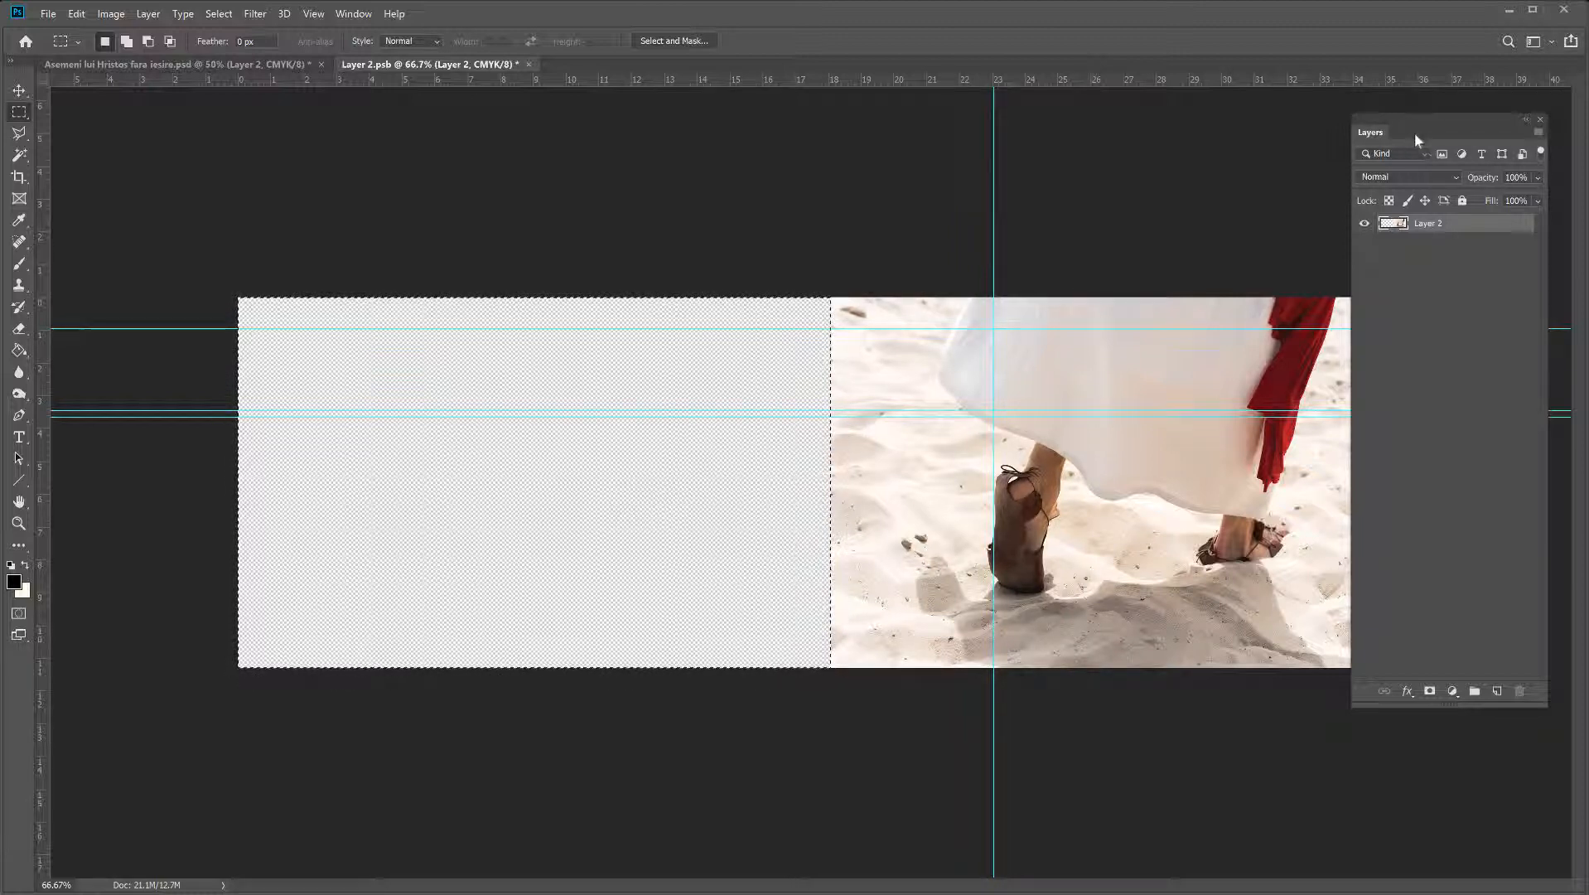
mouse_move(1413, 132)
mouse_down()
mouse_move(1441, 141)
mouse_move(1412, 132)
mouse_up()
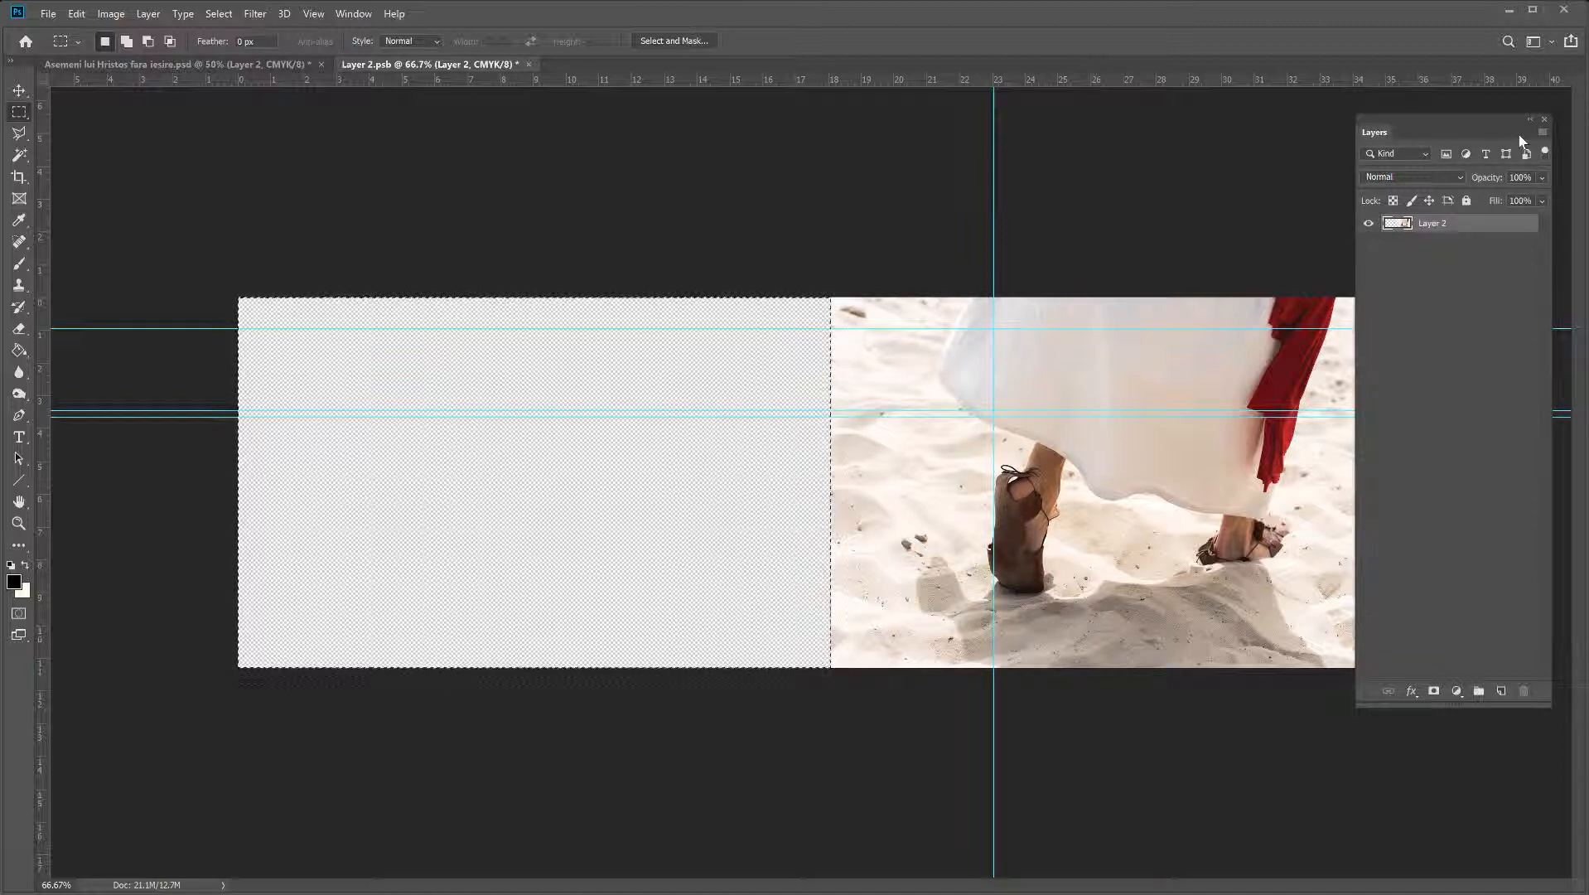
key(F7)
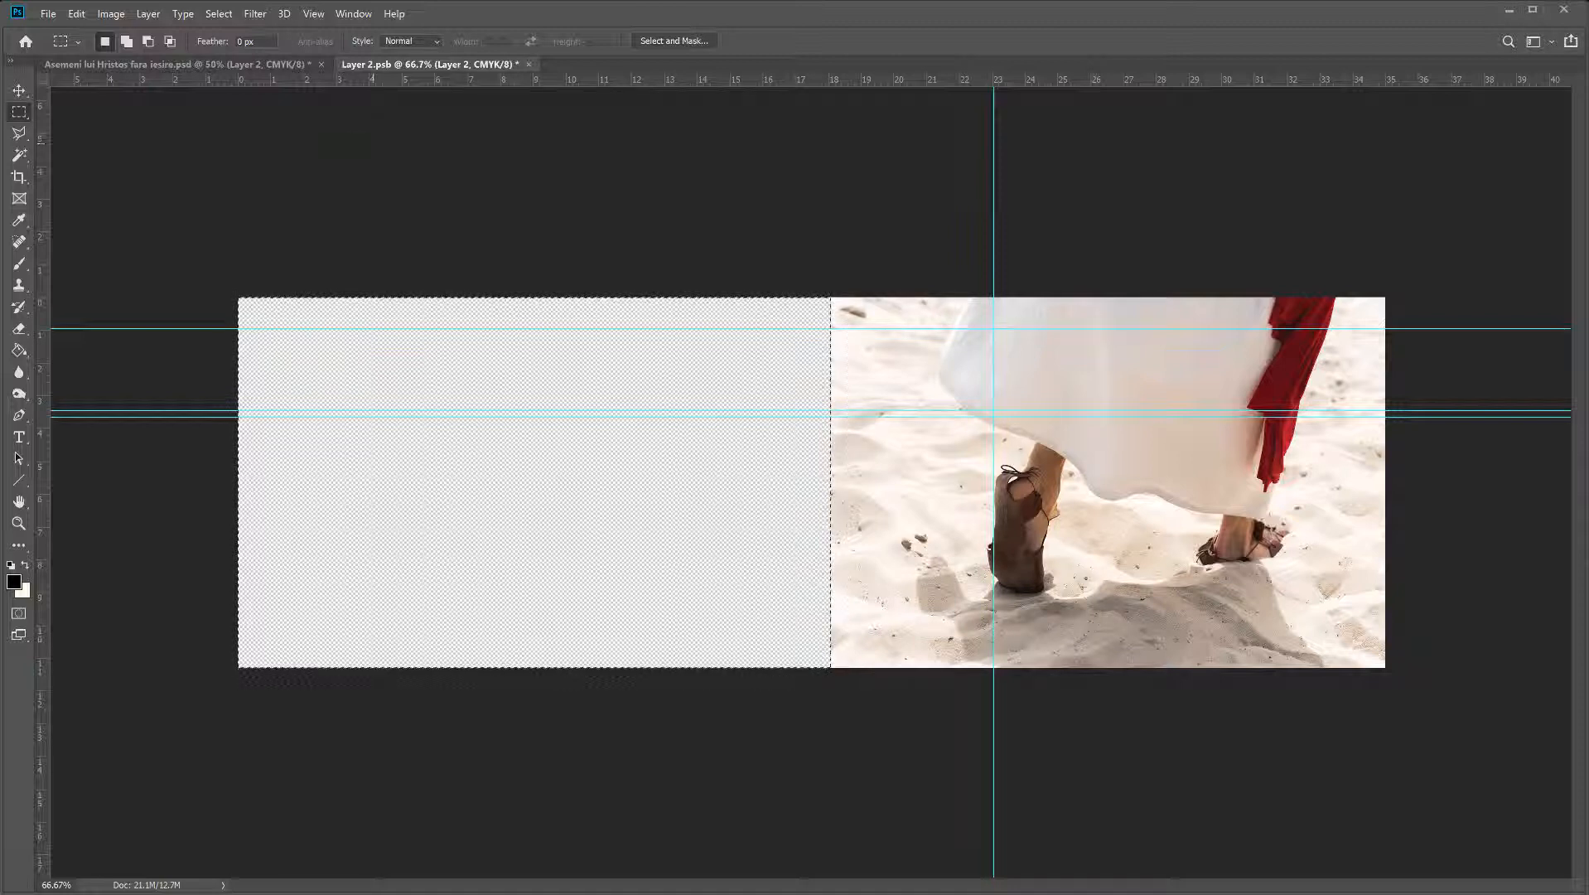
click(86, 13)
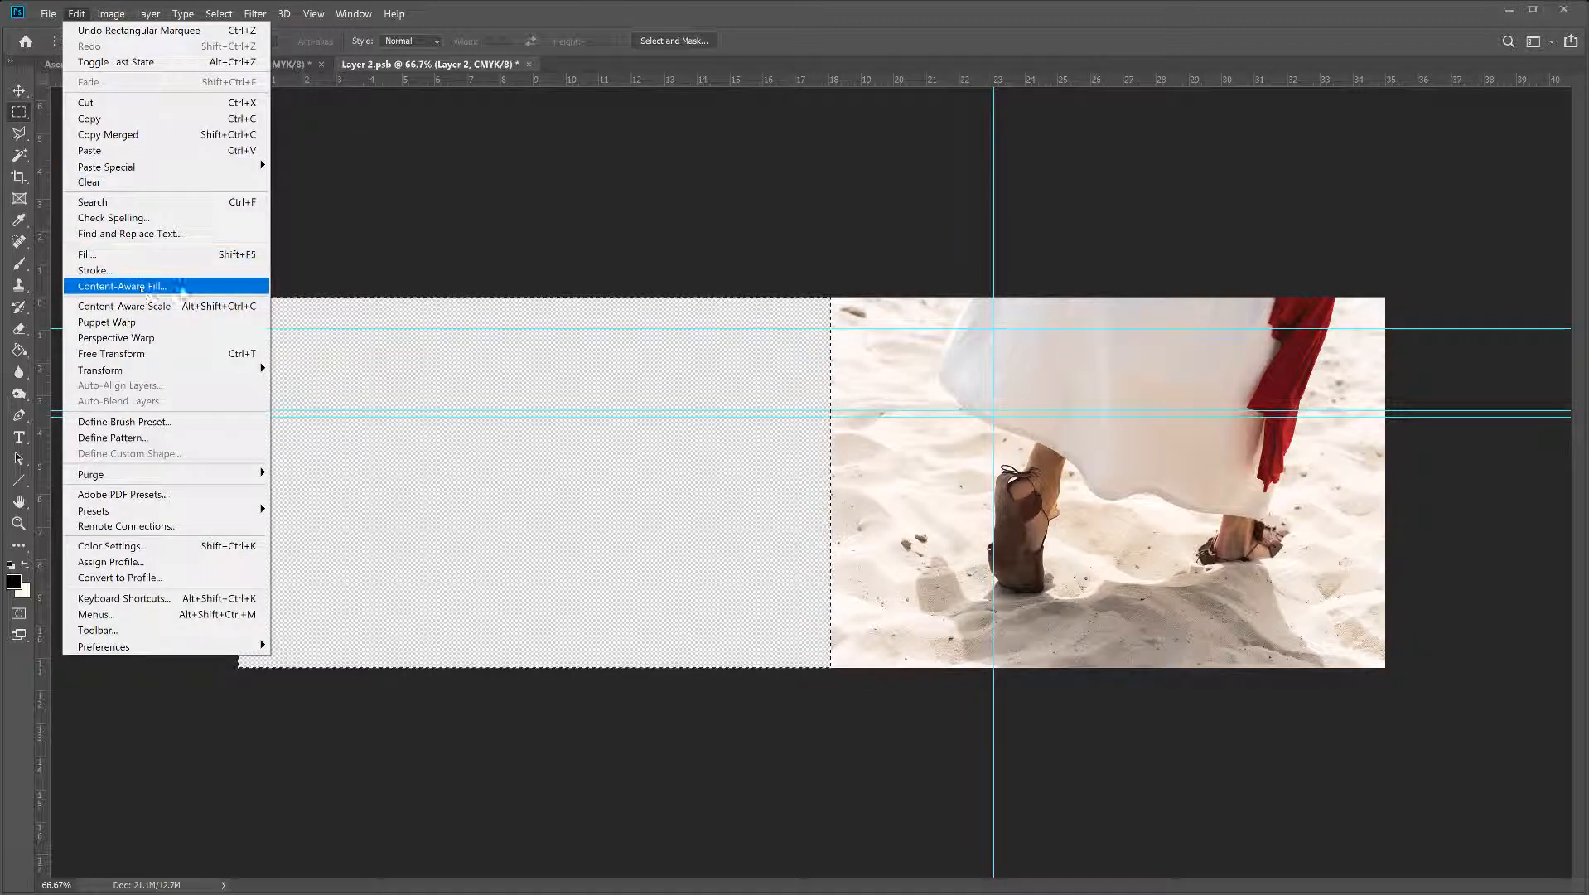
click(180, 286)
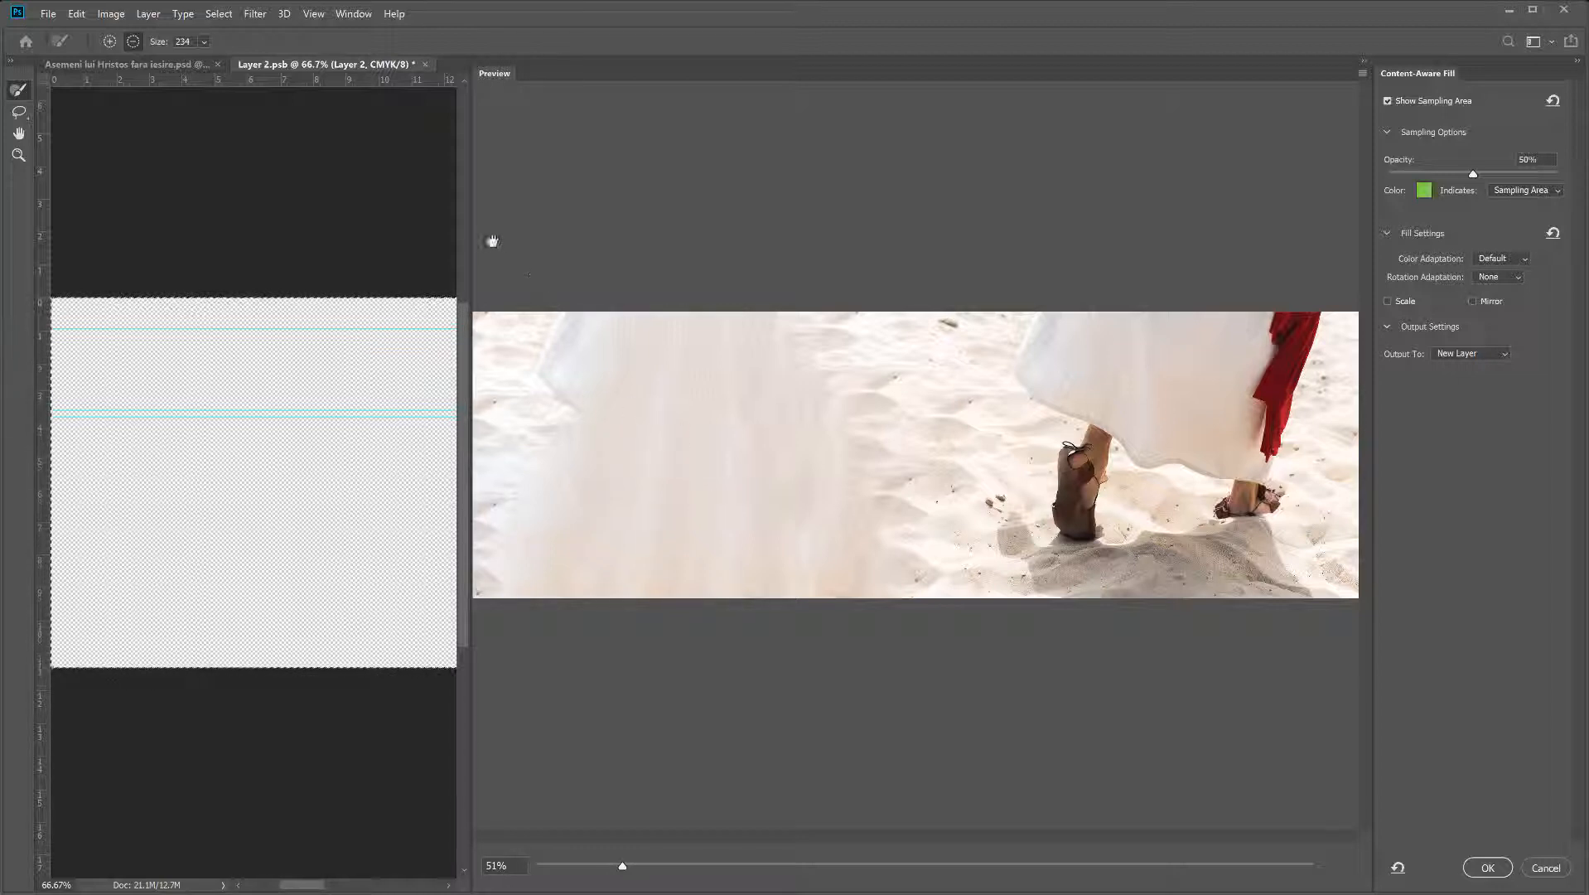
- Set the sampling brush size to 174 and exclude the red sash and both sandaled feet from the sampling area
drag(469, 240, 621, 267)
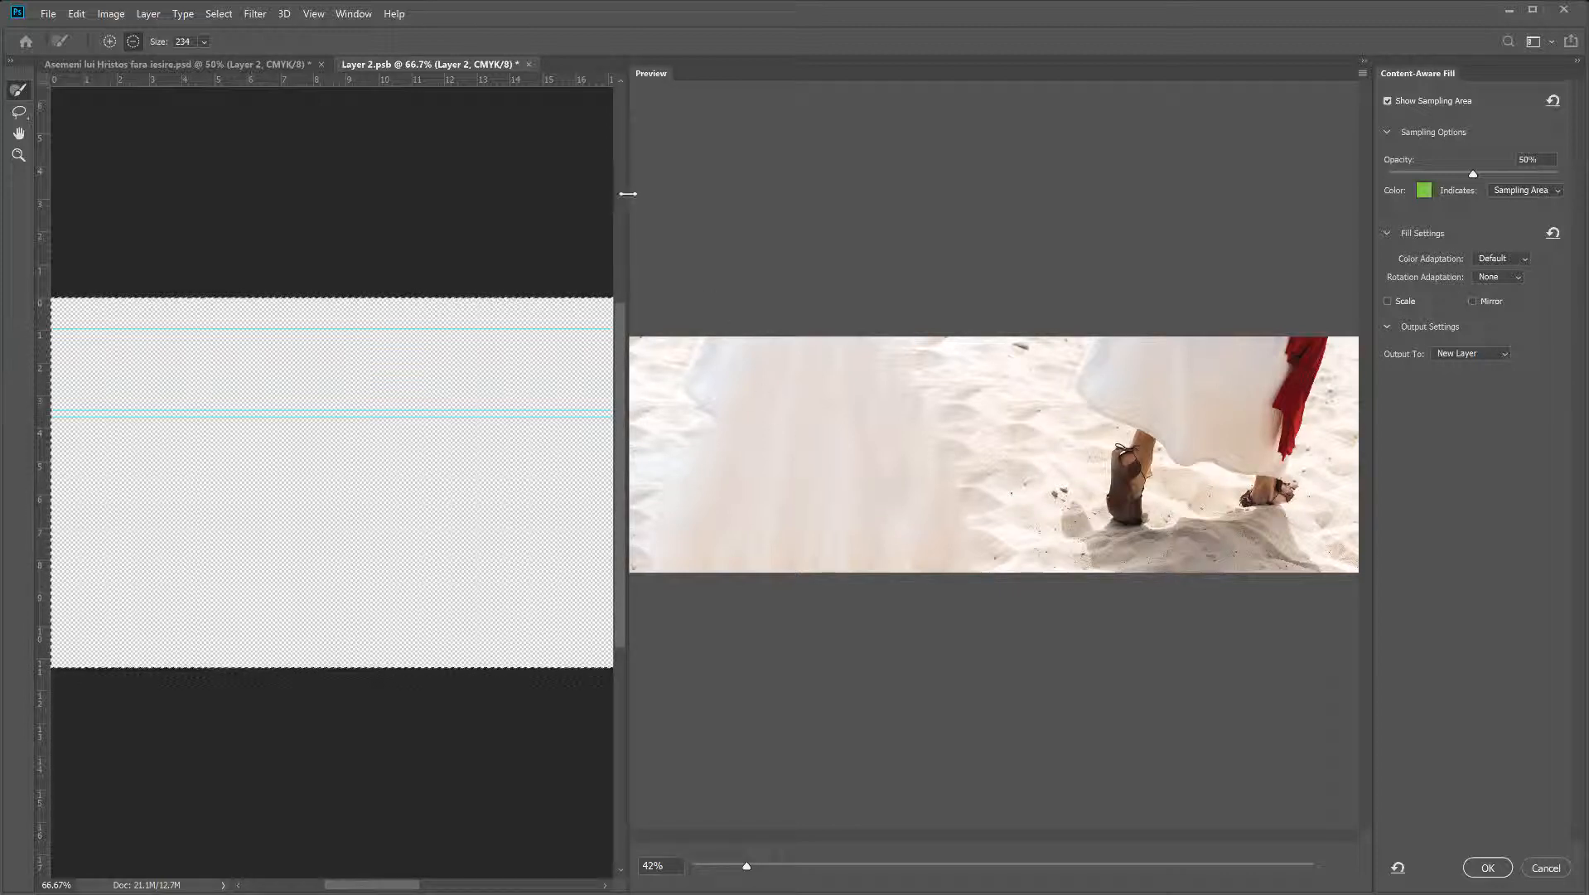
drag(628, 193, 955, 215)
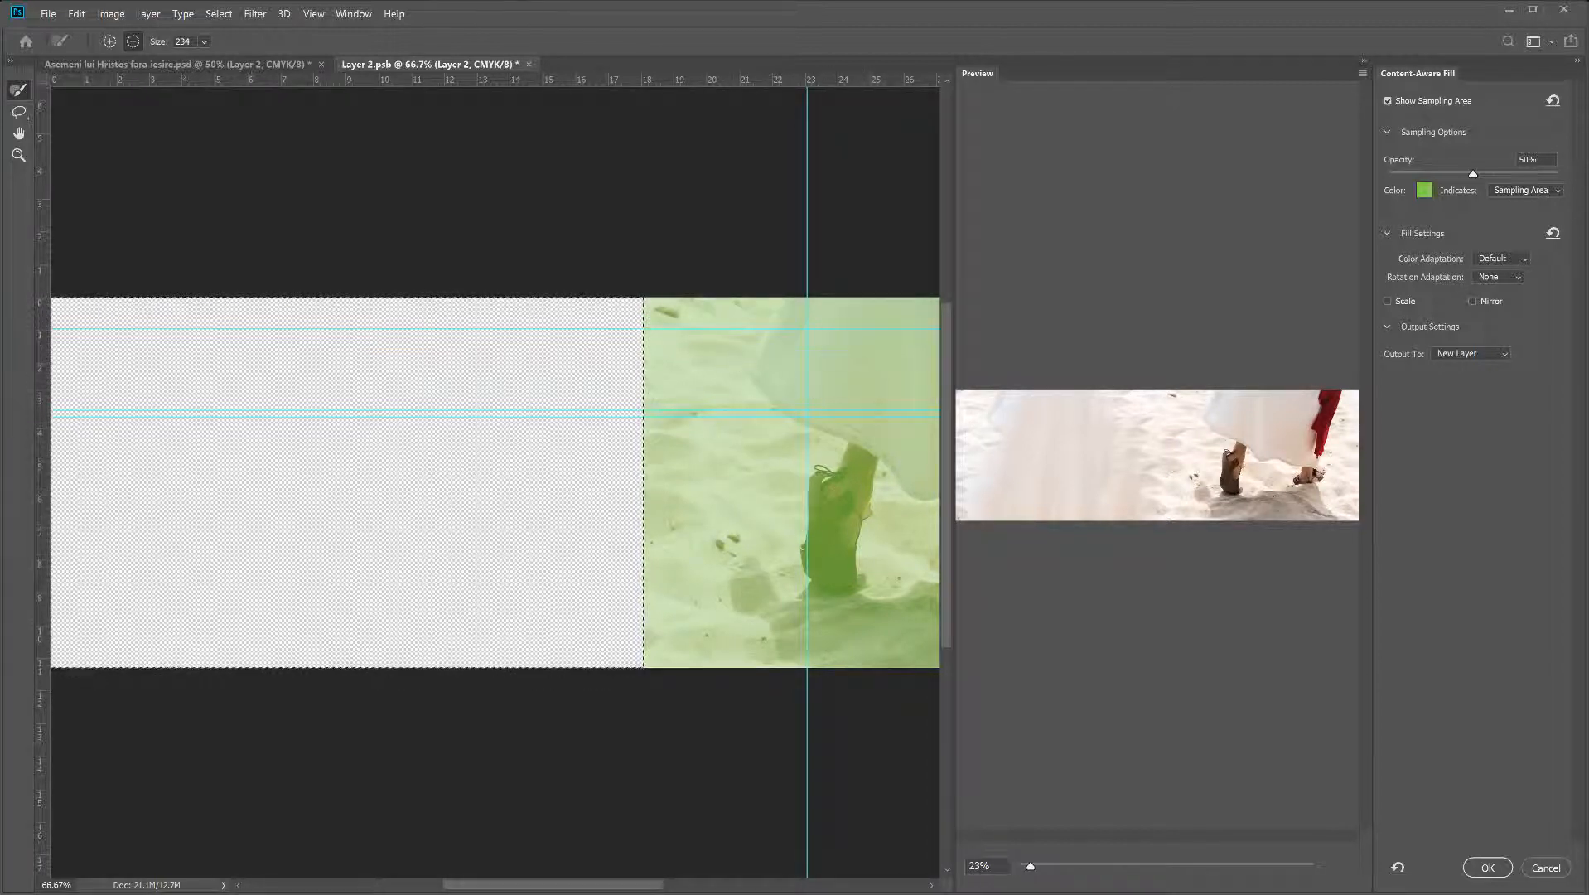
drag(609, 888, 688, 888)
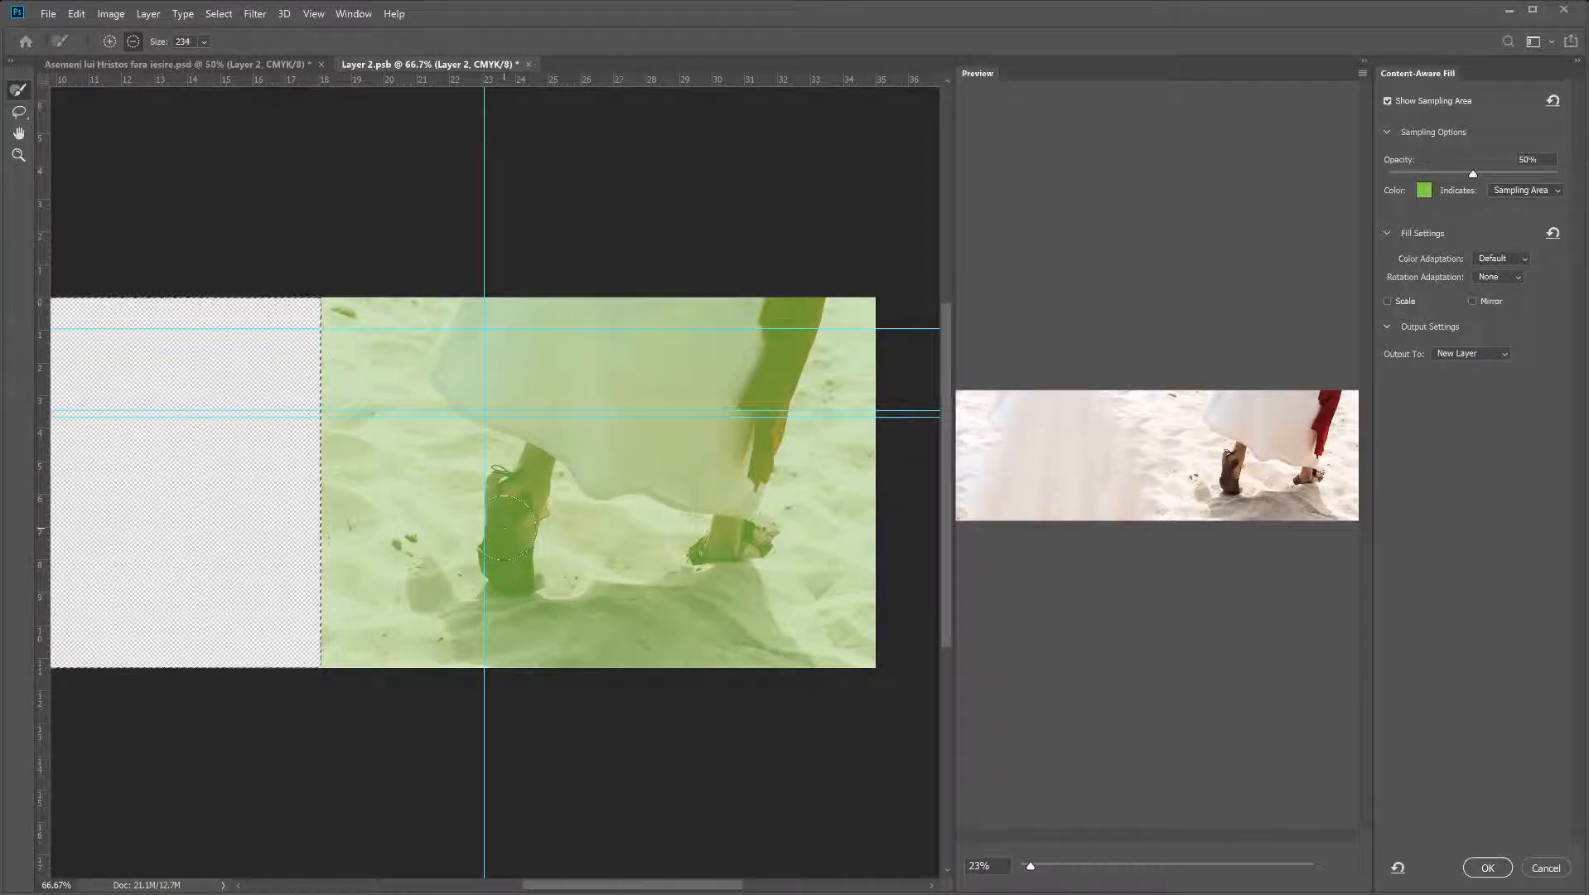
click(204, 42)
drag(266, 66, 256, 68)
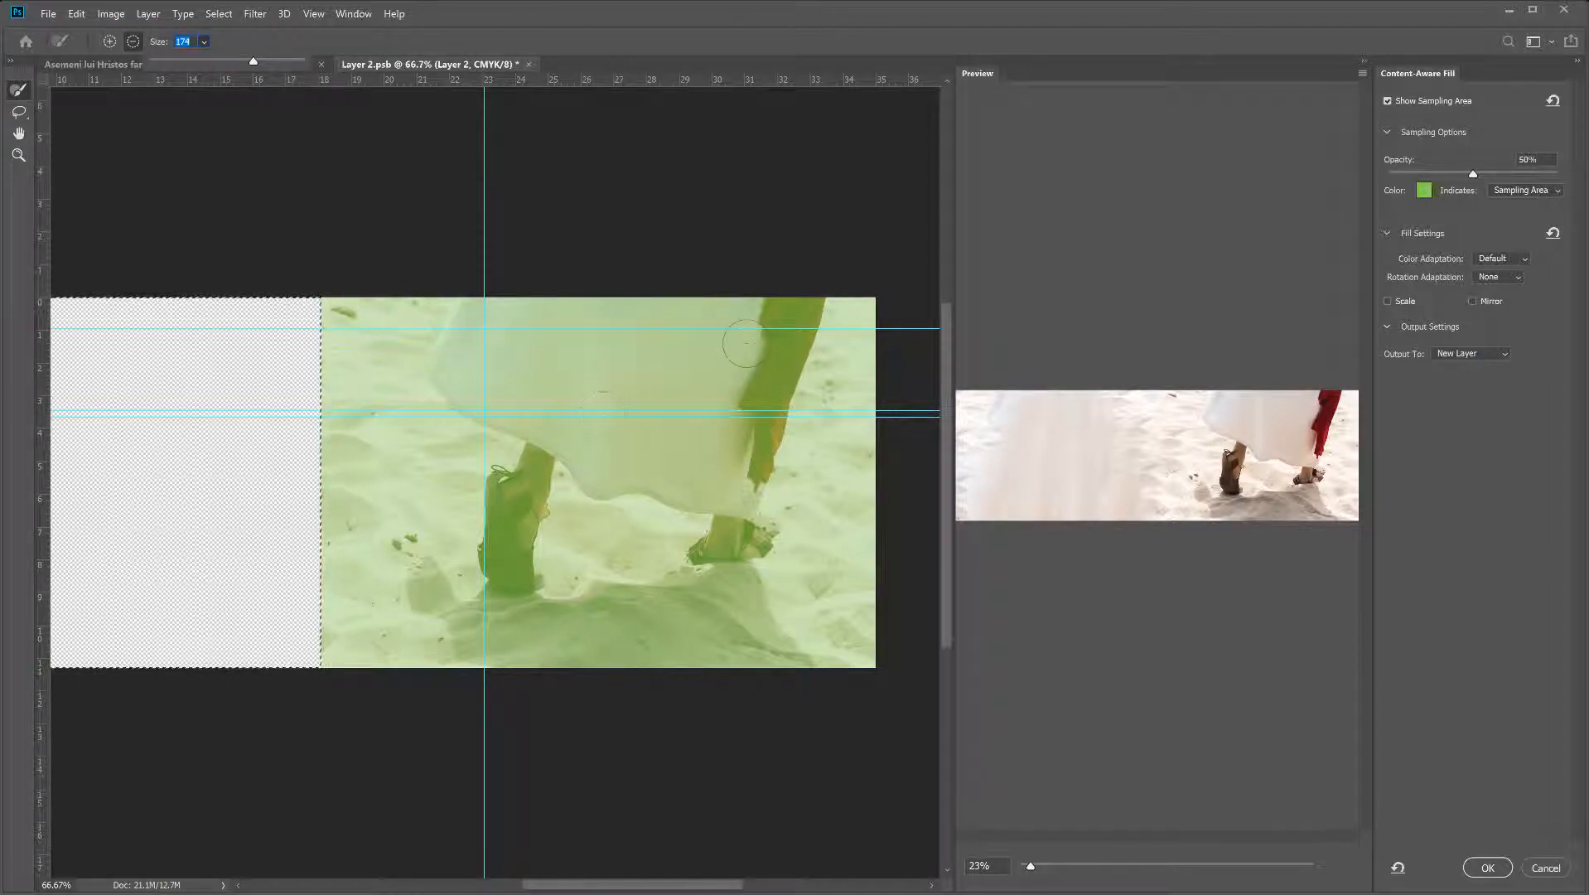
mouse_move(783, 295)
mouse_down()
mouse_move(757, 402)
mouse_move(761, 484)
mouse_move(812, 283)
mouse_move(820, 305)
mouse_up()
mouse_move(737, 497)
mouse_down()
mouse_move(707, 549)
mouse_move(755, 546)
mouse_up()
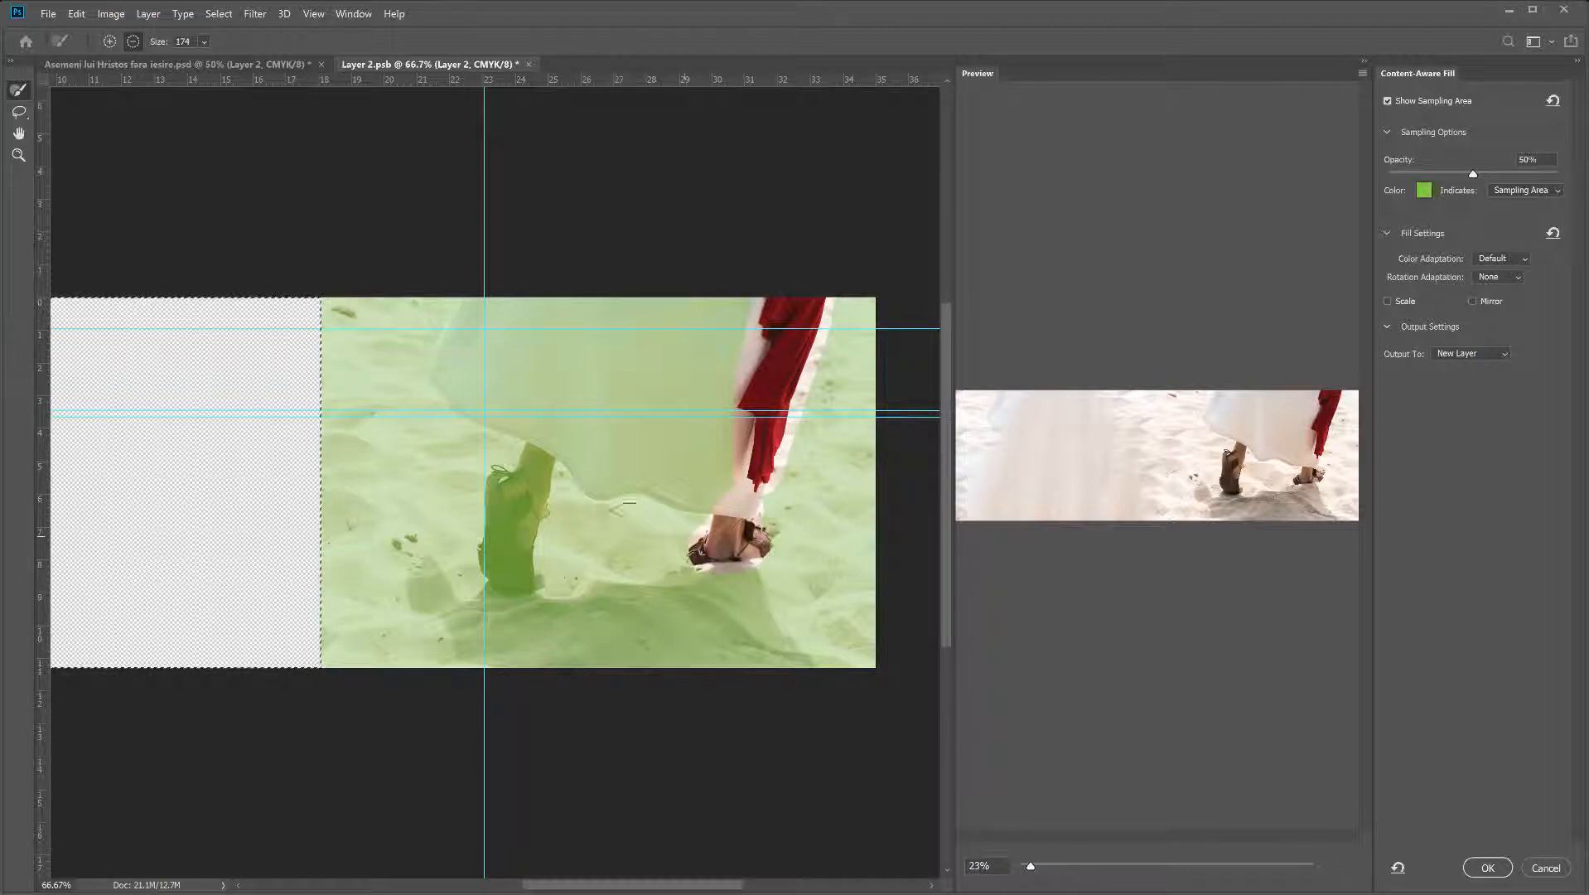
mouse_move(543, 439)
mouse_down()
mouse_move(514, 497)
mouse_move(504, 486)
mouse_move(516, 575)
mouse_move(548, 491)
mouse_up()
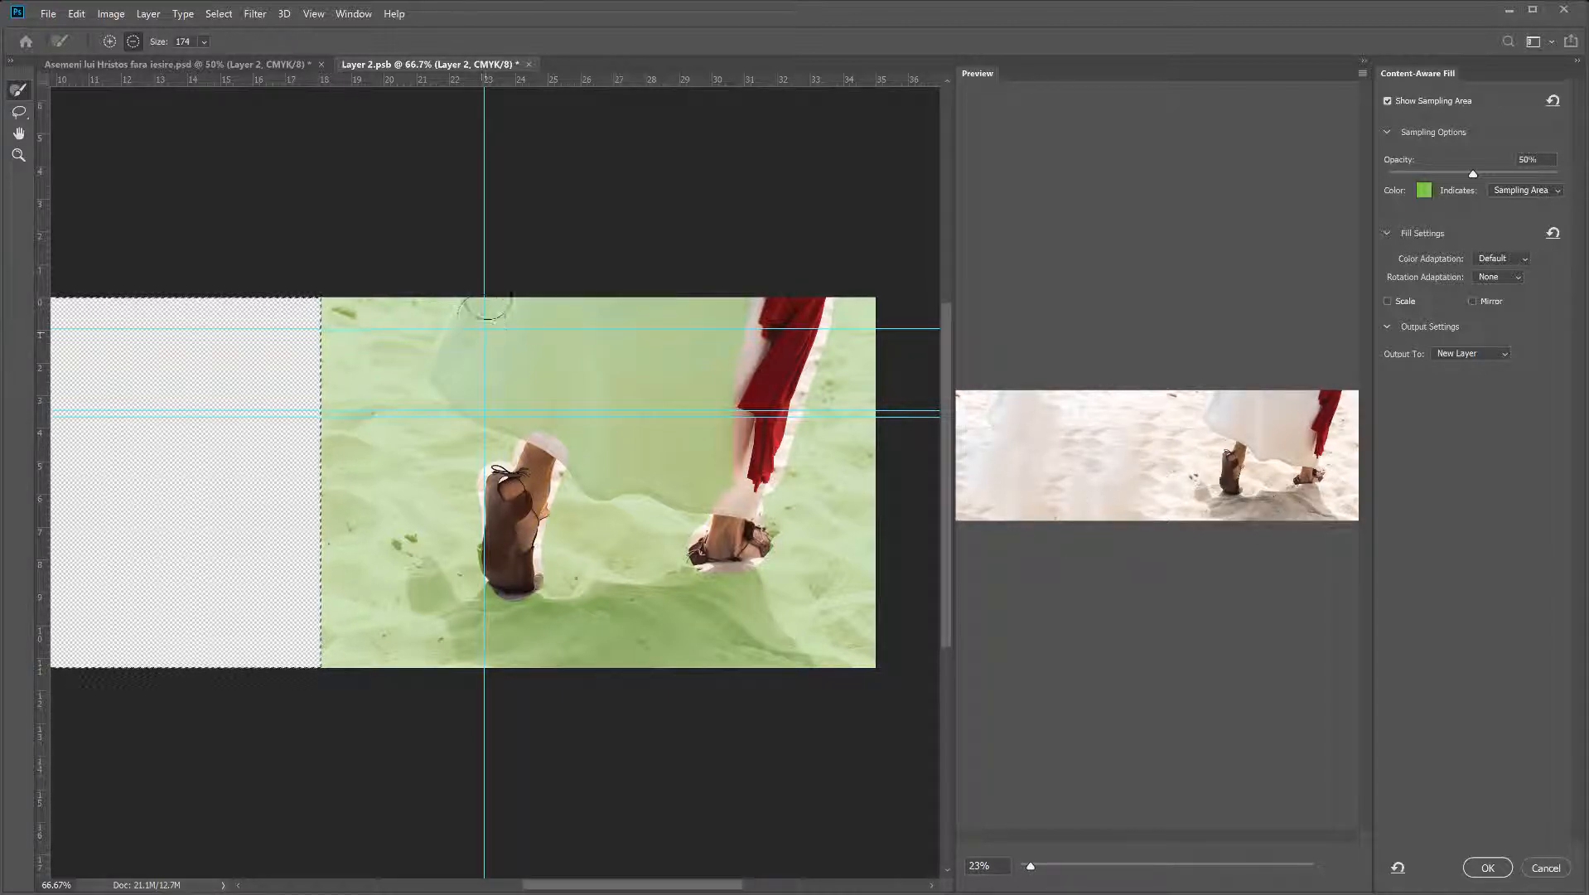
- Exclude the entire white robe from the sampling area, covering first its outline and then its interior
mouse_move(487, 306)
mouse_down()
mouse_move(453, 369)
mouse_move(465, 389)
mouse_move(557, 427)
mouse_move(598, 473)
mouse_move(702, 482)
mouse_up()
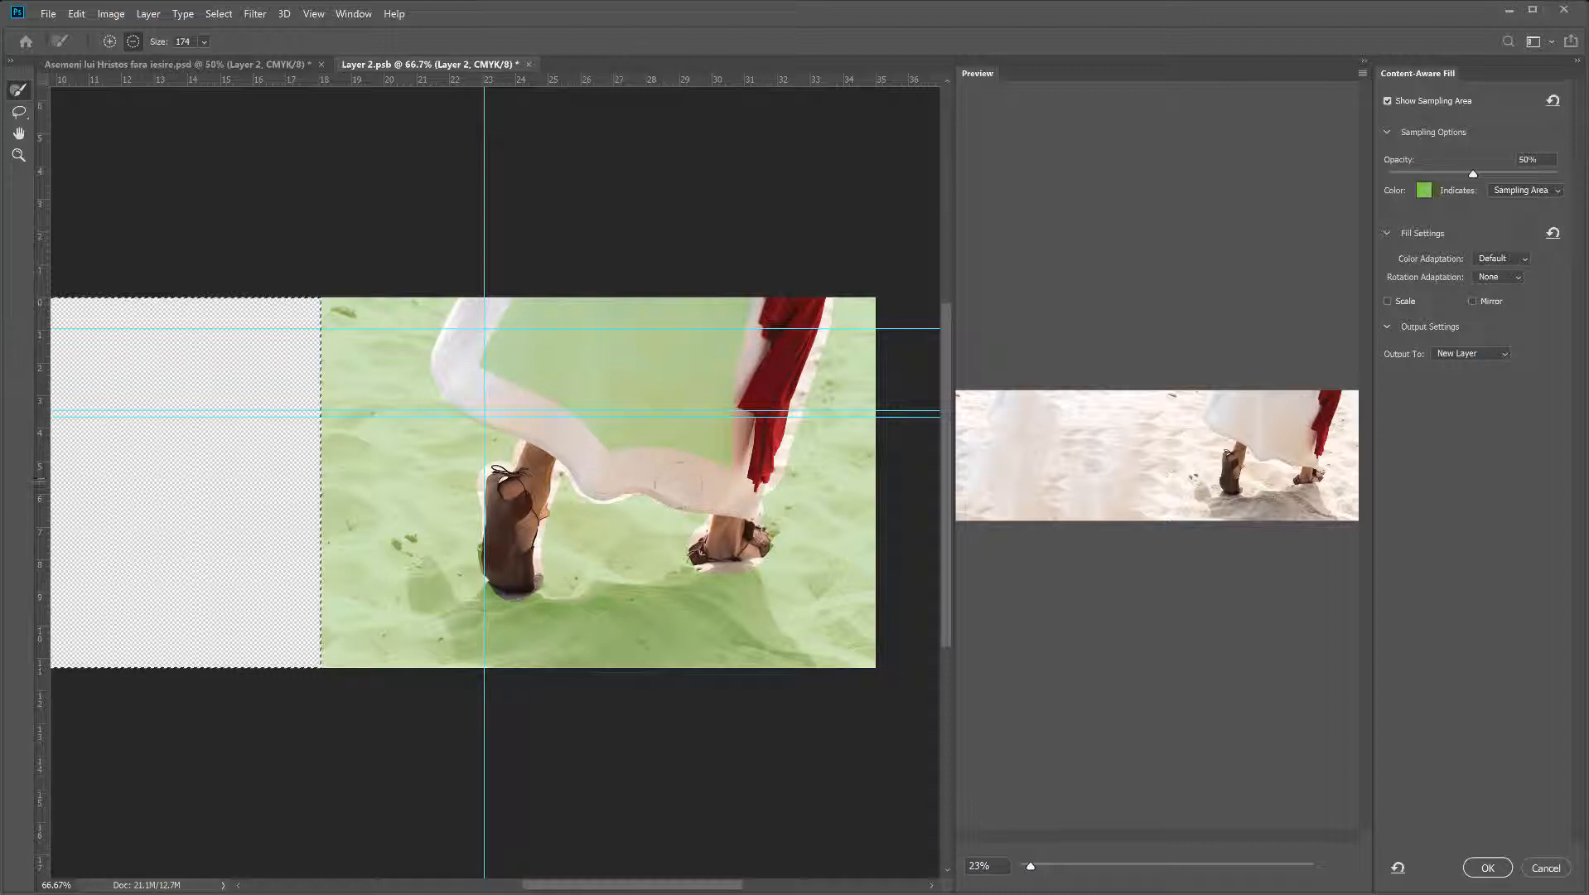
mouse_move(712, 464)
mouse_down()
mouse_move(725, 315)
mouse_move(629, 302)
mouse_move(497, 332)
mouse_move(540, 391)
mouse_move(672, 420)
mouse_up()
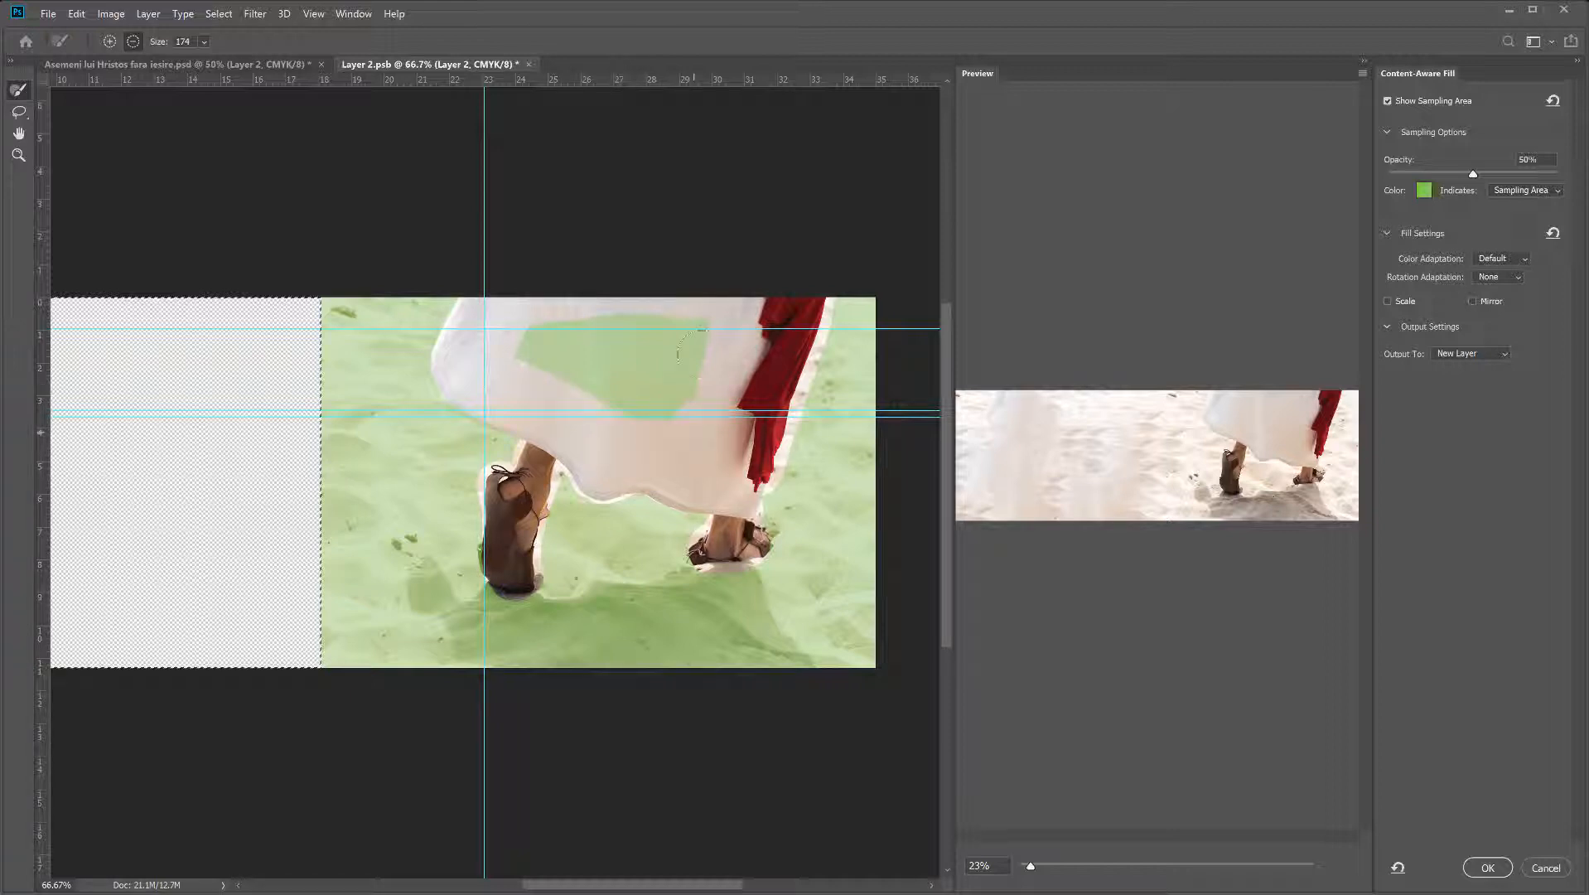
mouse_move(693, 364)
mouse_down()
mouse_move(700, 330)
mouse_move(665, 325)
mouse_move(671, 309)
mouse_move(532, 340)
mouse_move(689, 388)
mouse_move(665, 340)
mouse_move(585, 338)
mouse_up()
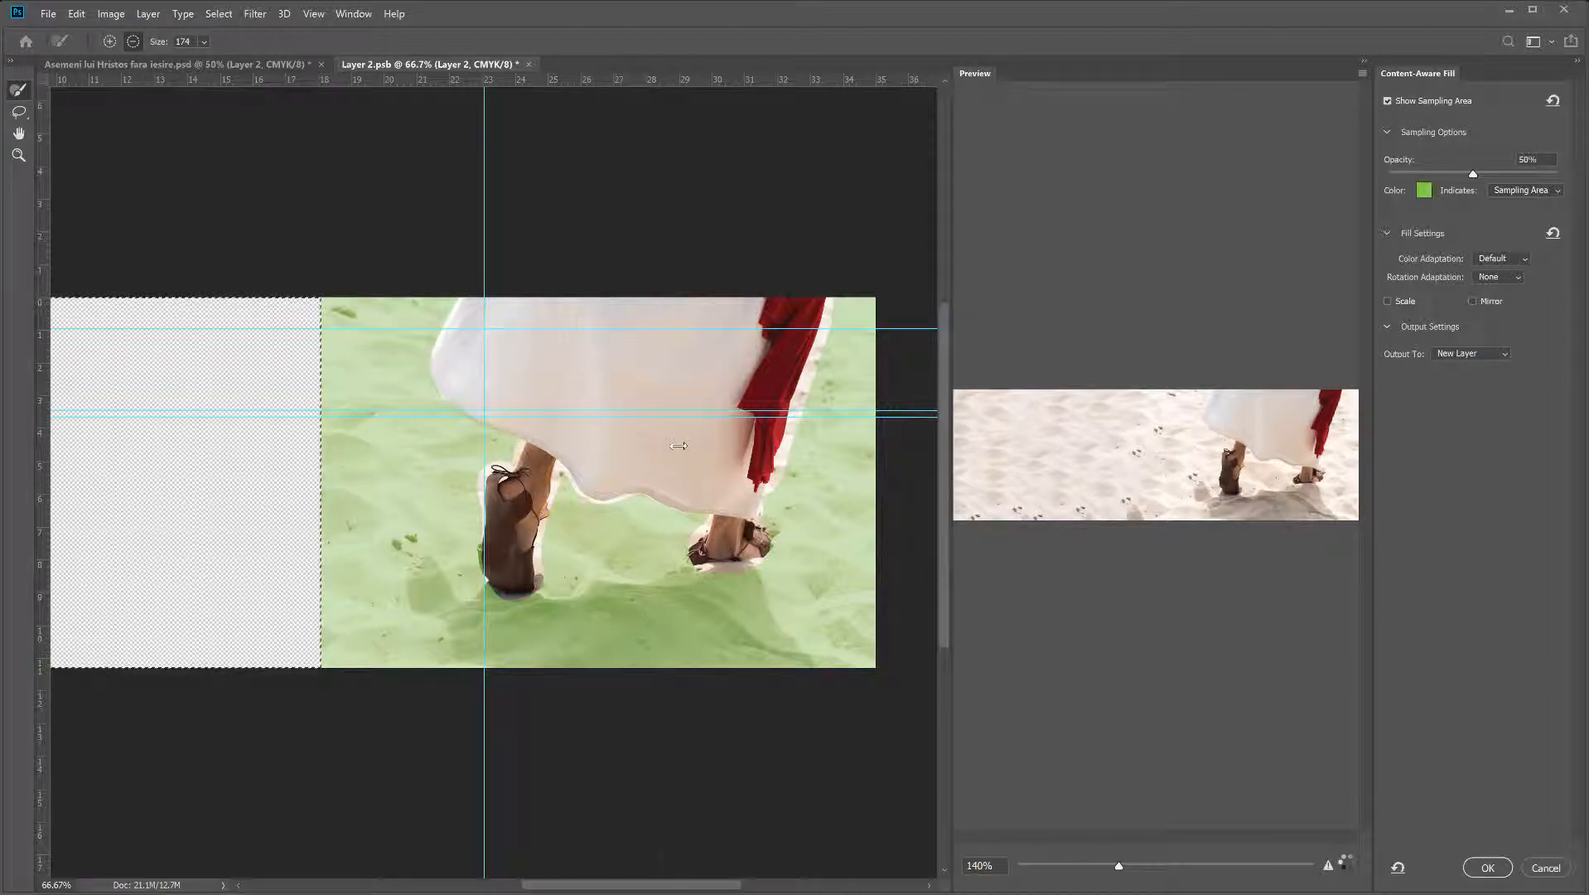
- Set Color Adaptation to High and Rotation Adaptation to Low, enable Scale, and apply the fill to a new layer
drag(954, 472, 673, 472)
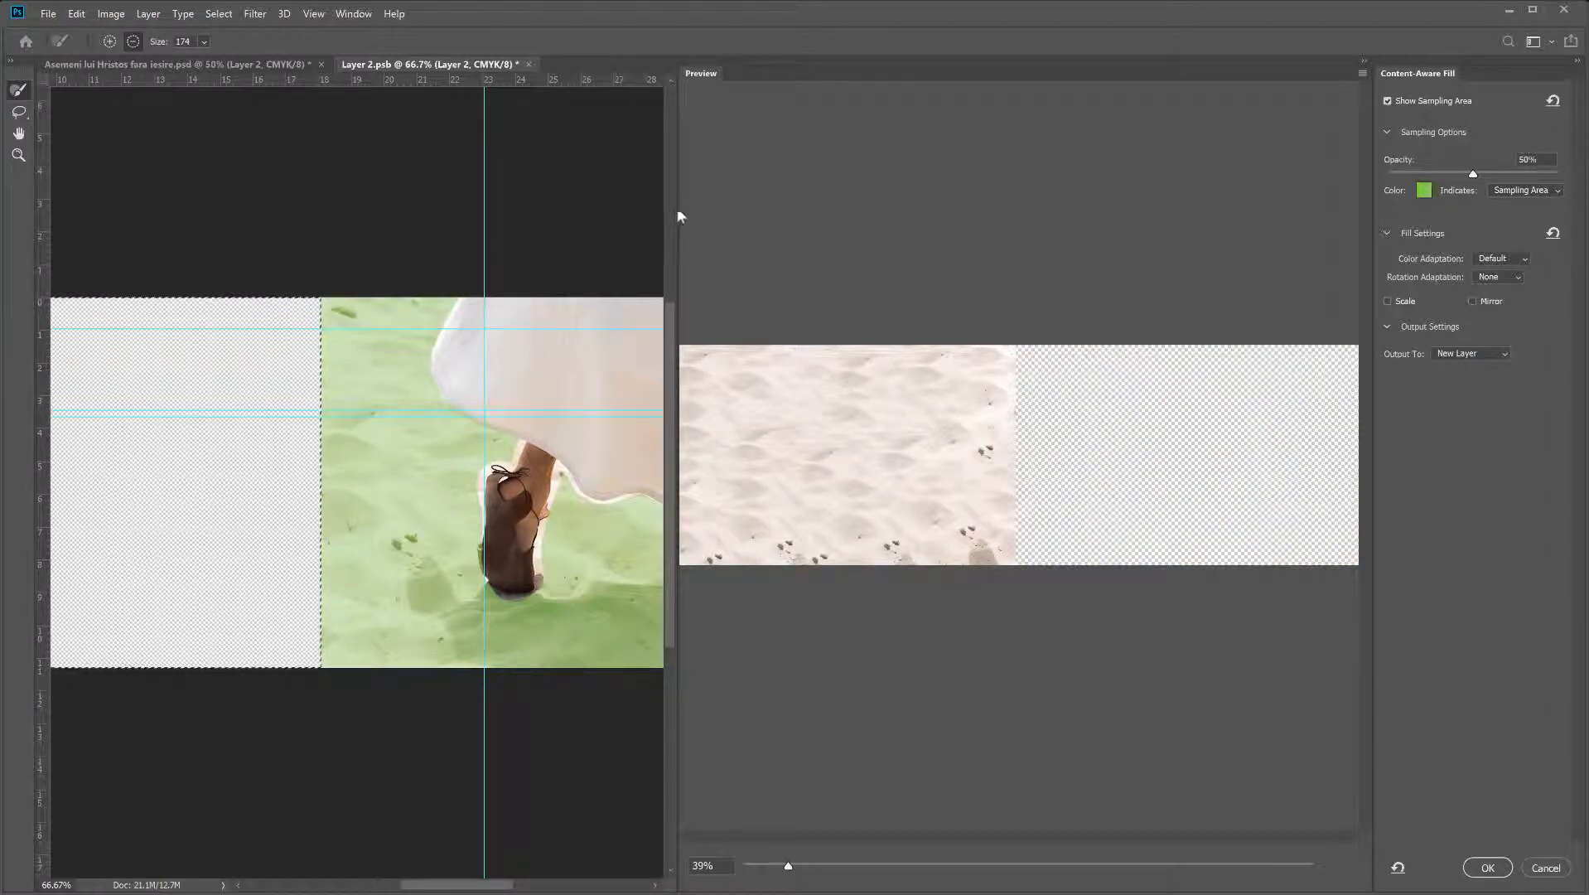
drag(677, 209, 457, 207)
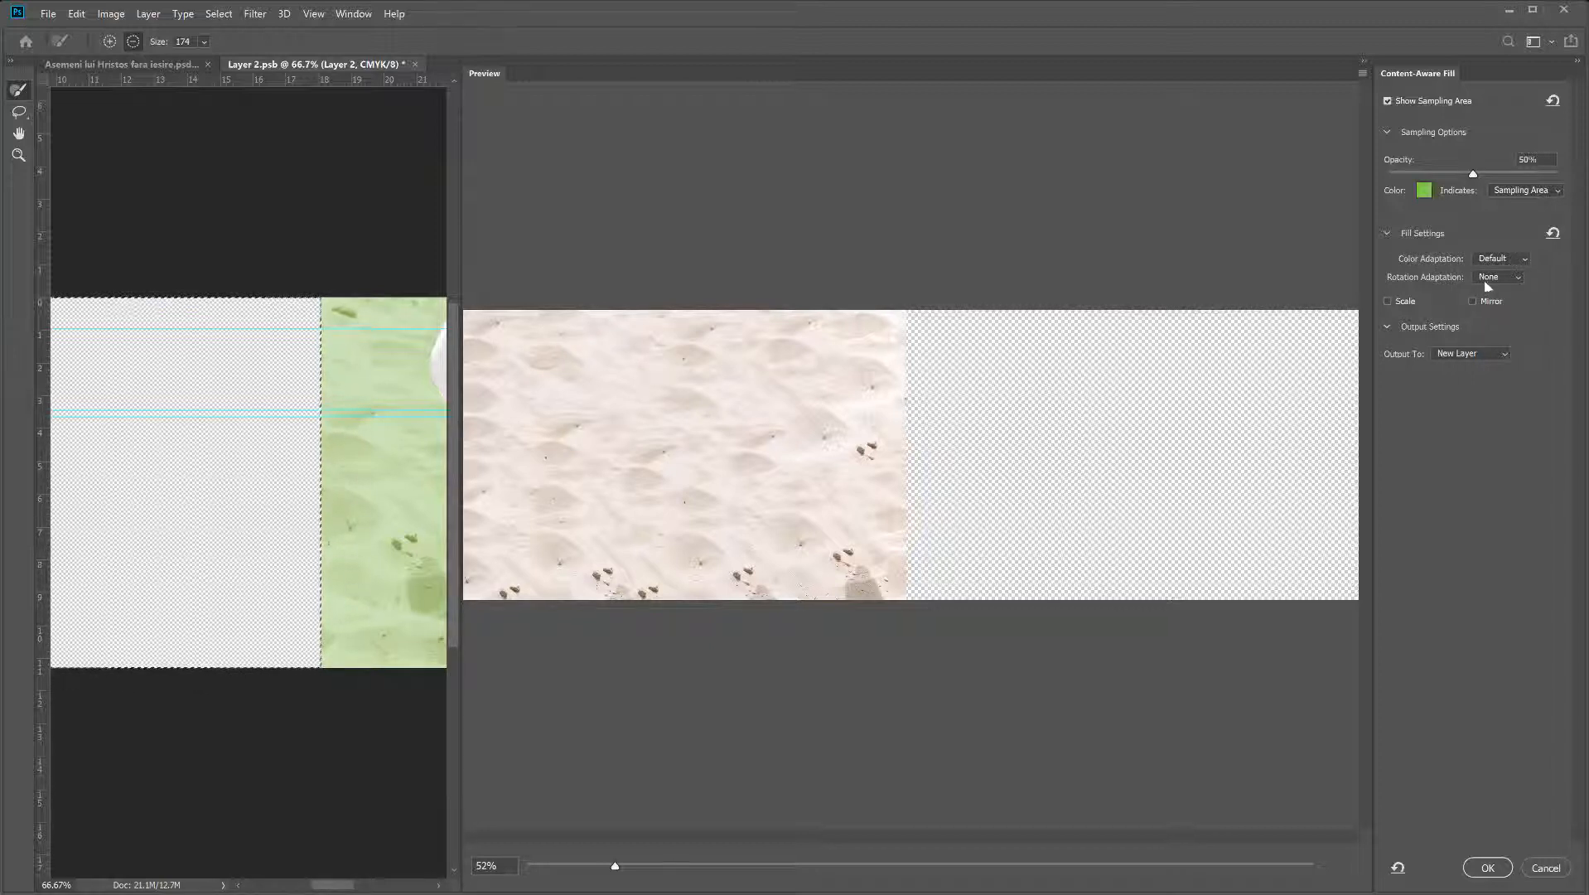
click(1520, 260)
click(1493, 298)
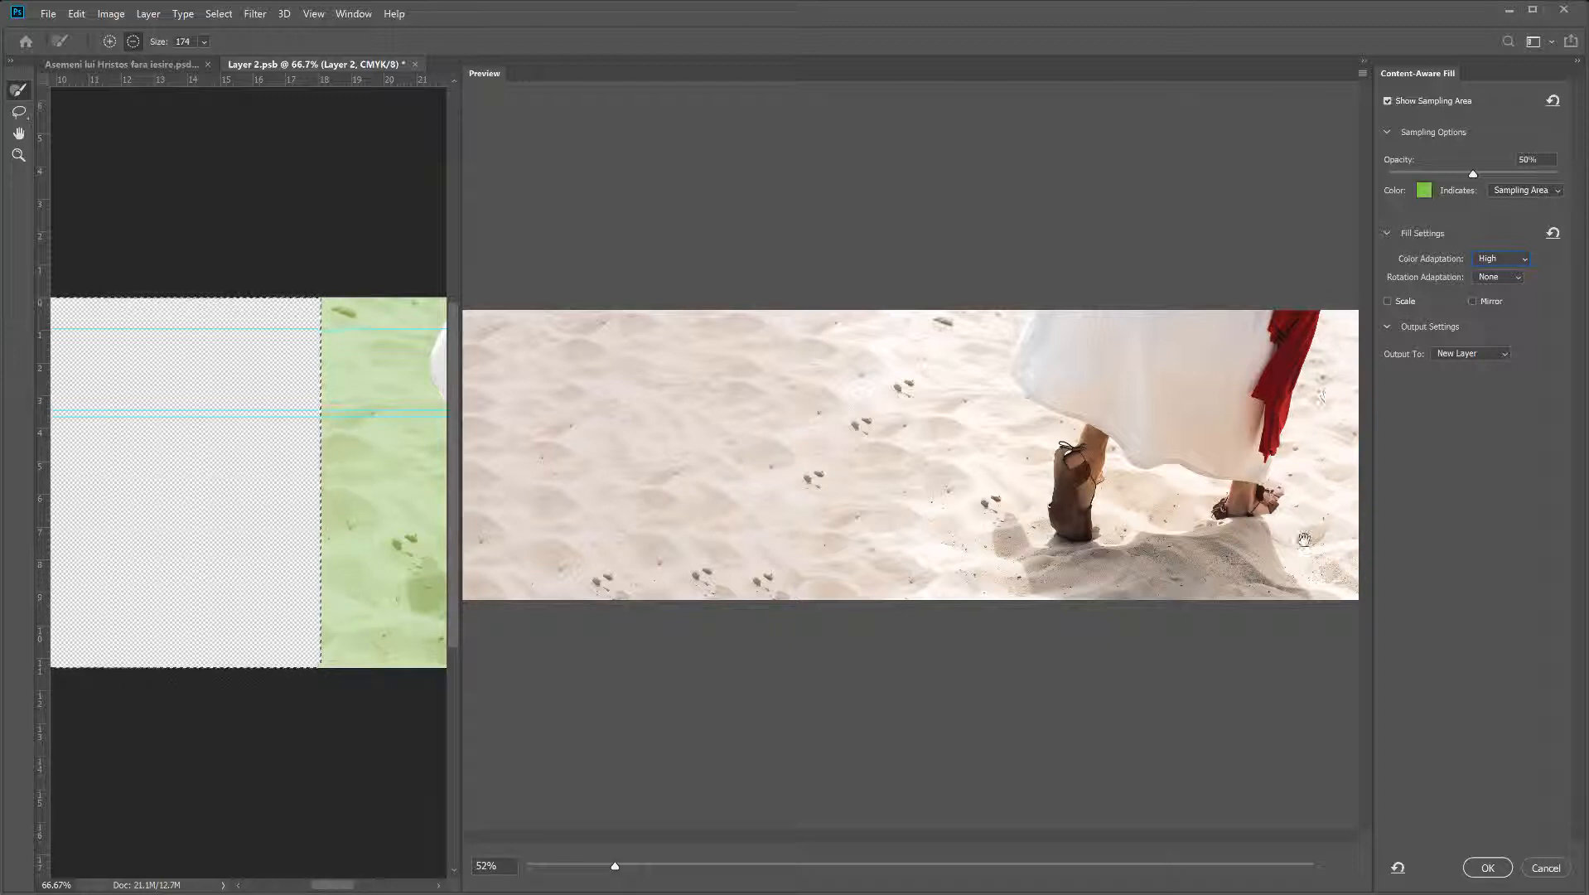
click(1387, 303)
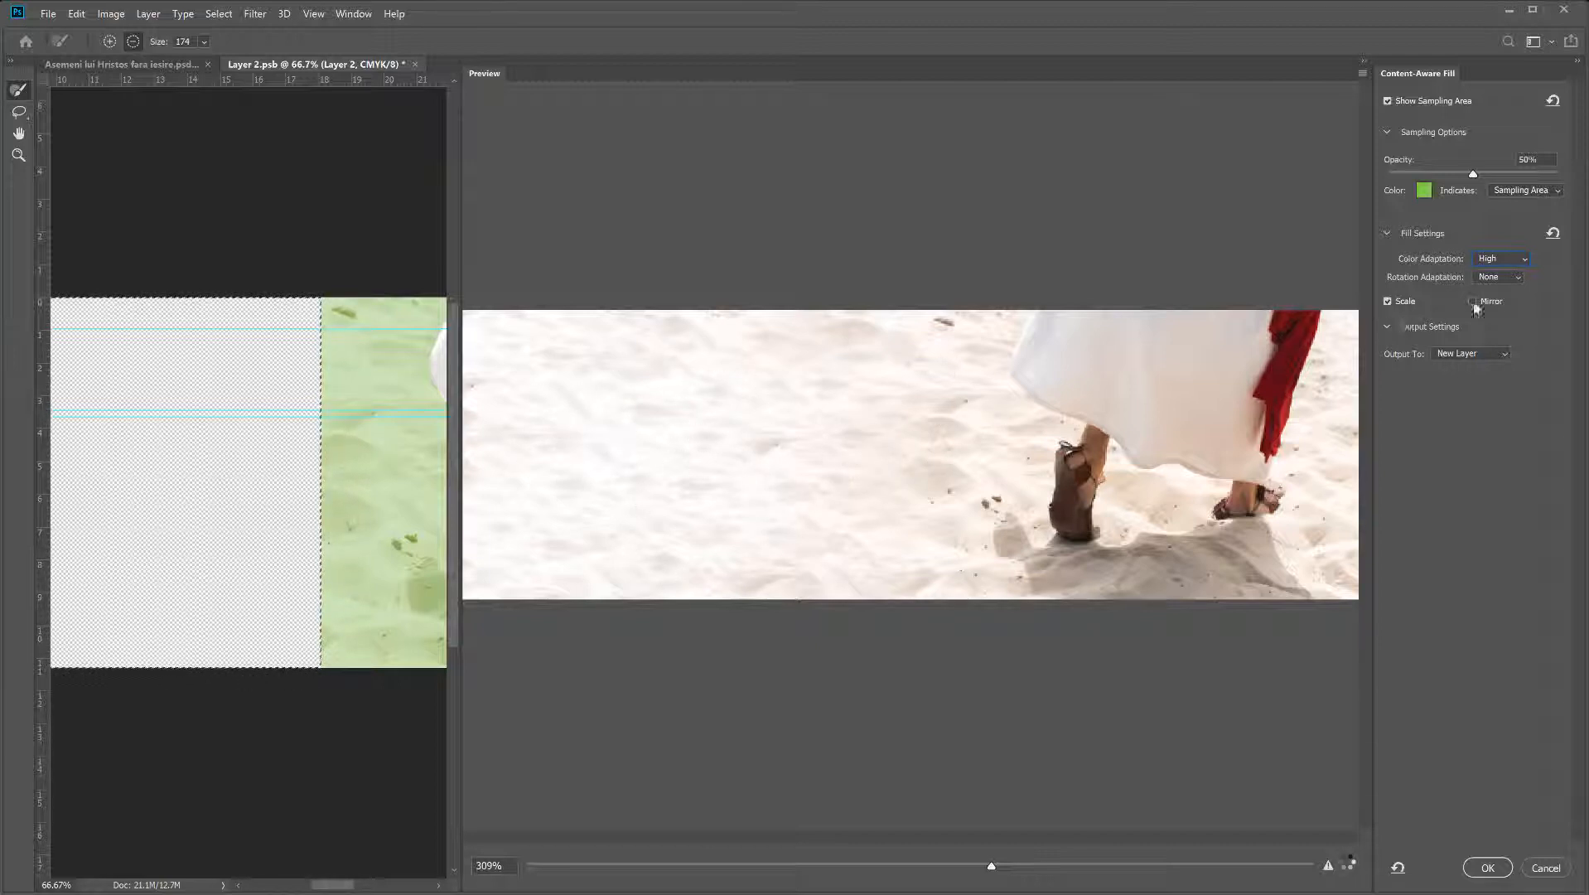
click(1516, 280)
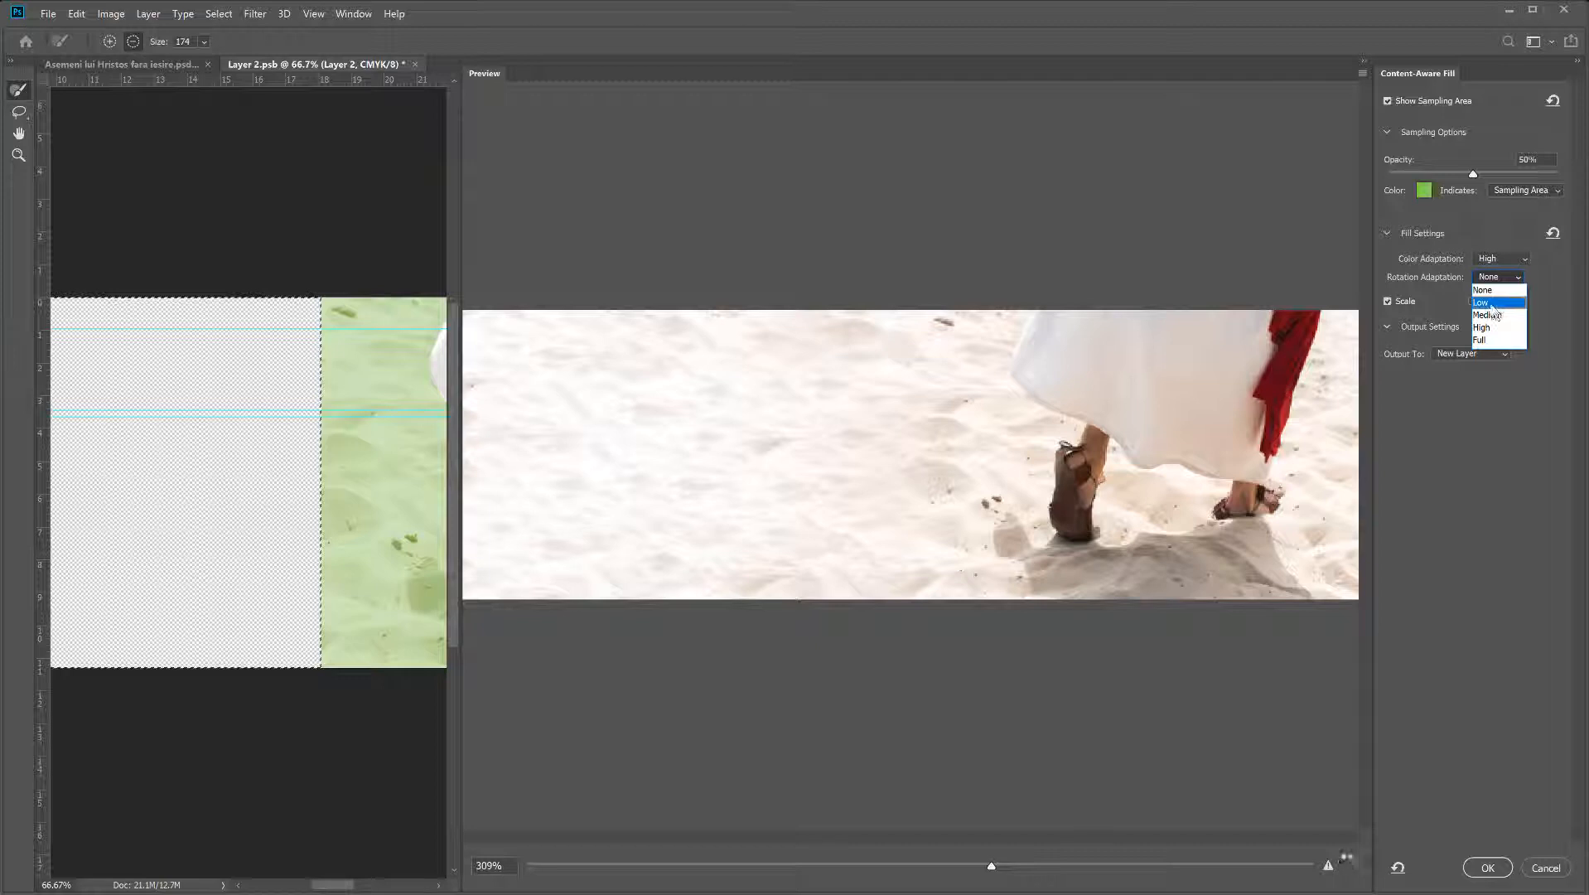
click(1492, 303)
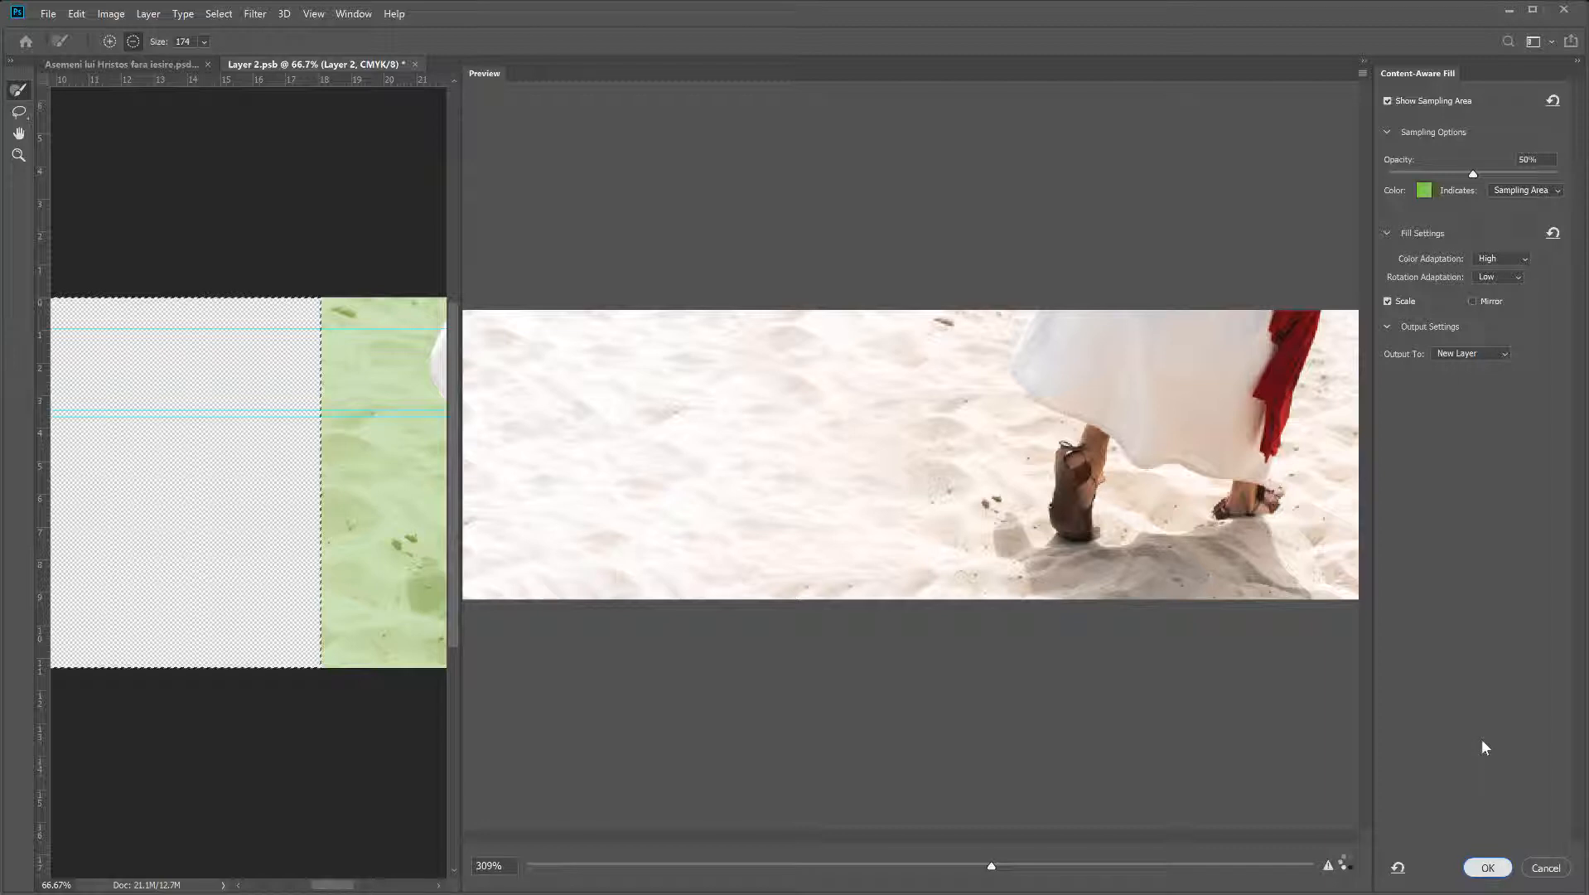
click(1487, 866)
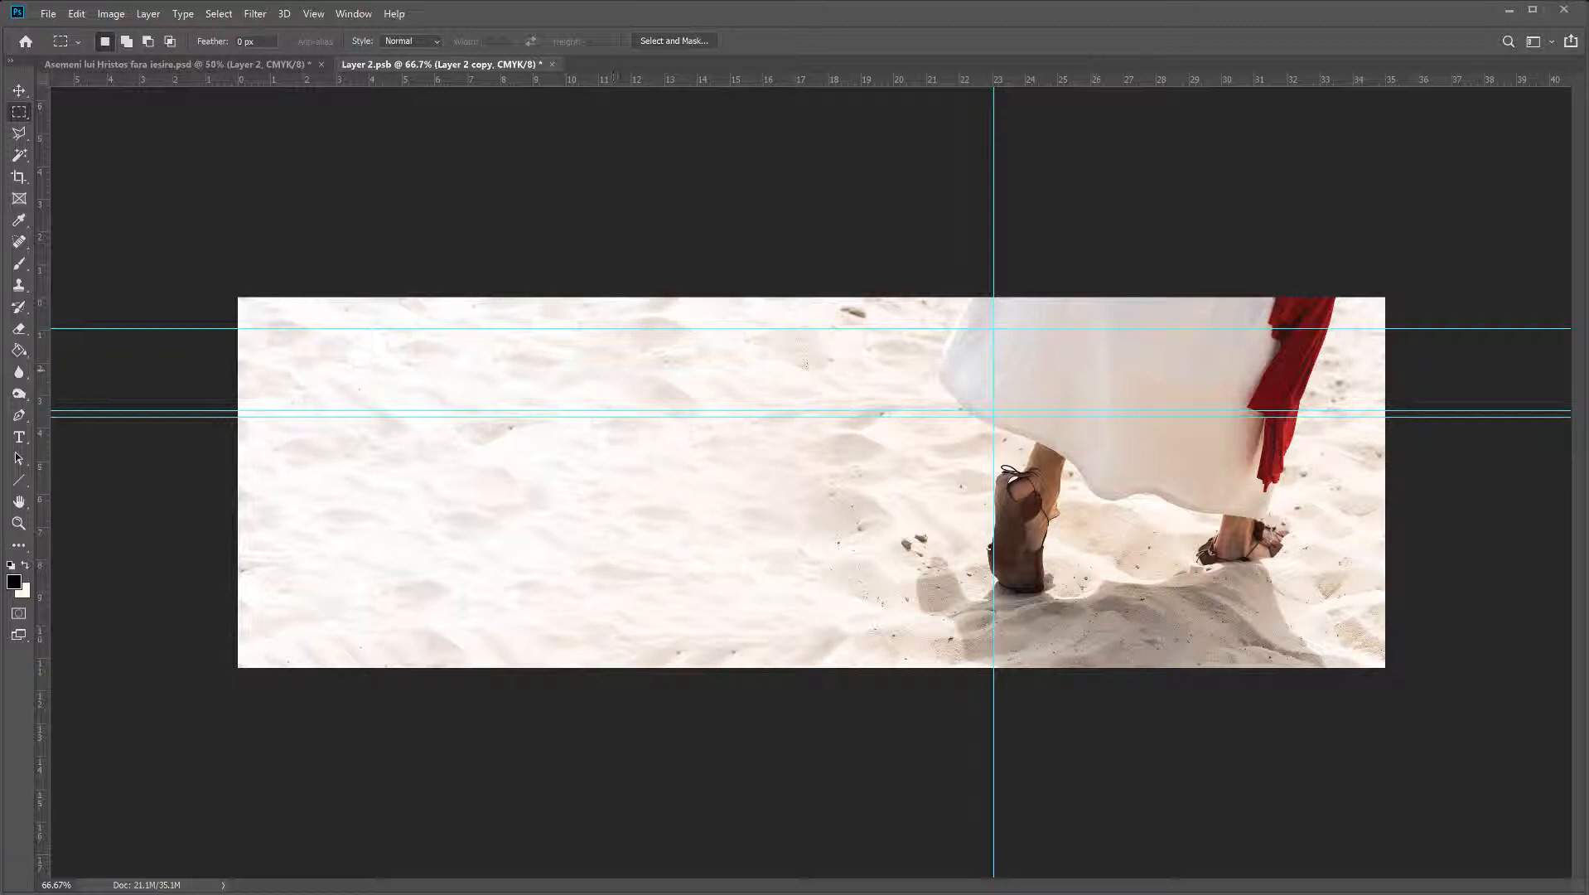
- Merge the generated sand layer with the original photo layer
key(F7)
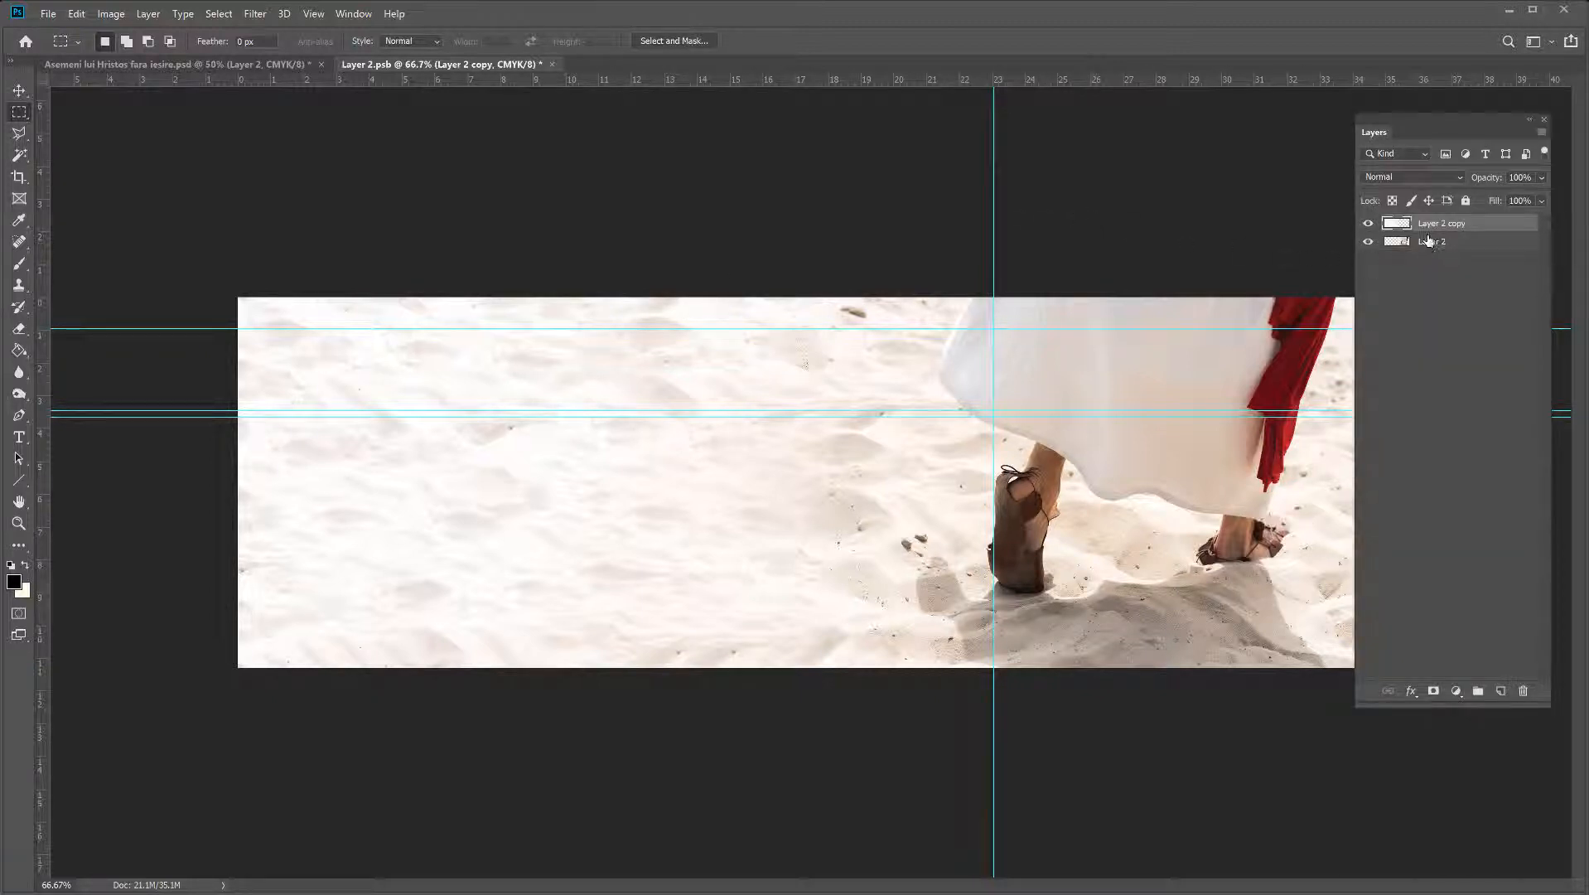
key(ctrl+shift+e)
- Clone textured sand from the original photo over the blurry seam between the generated and original areas with the Clone Stamp tool
click(22, 352)
click(19, 286)
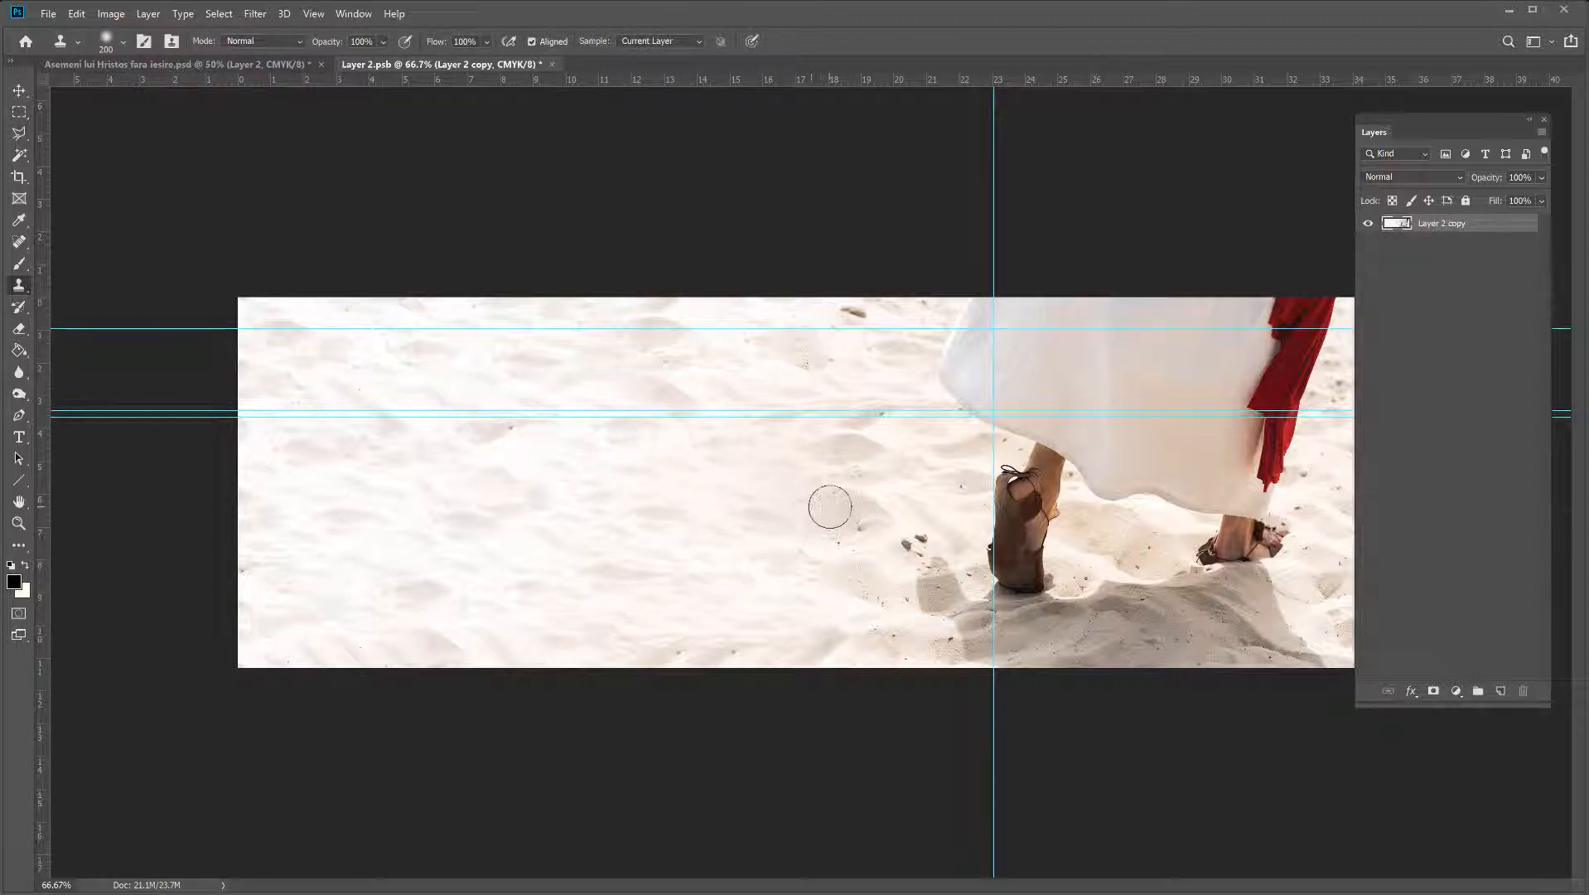
scroll(829, 506, up, 2)
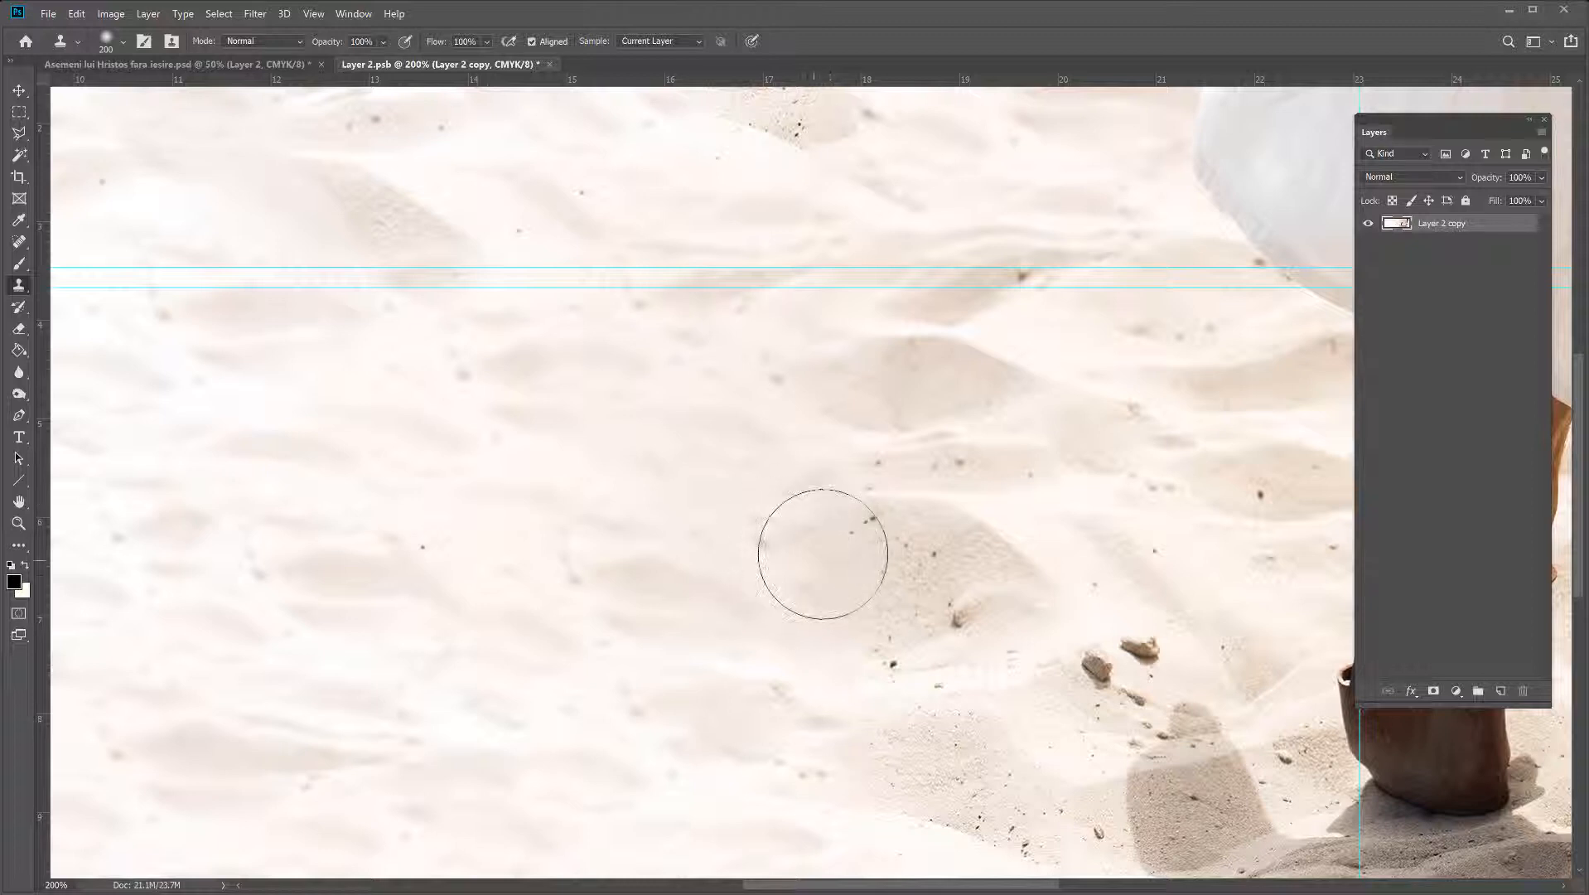
alt+click(935, 562)
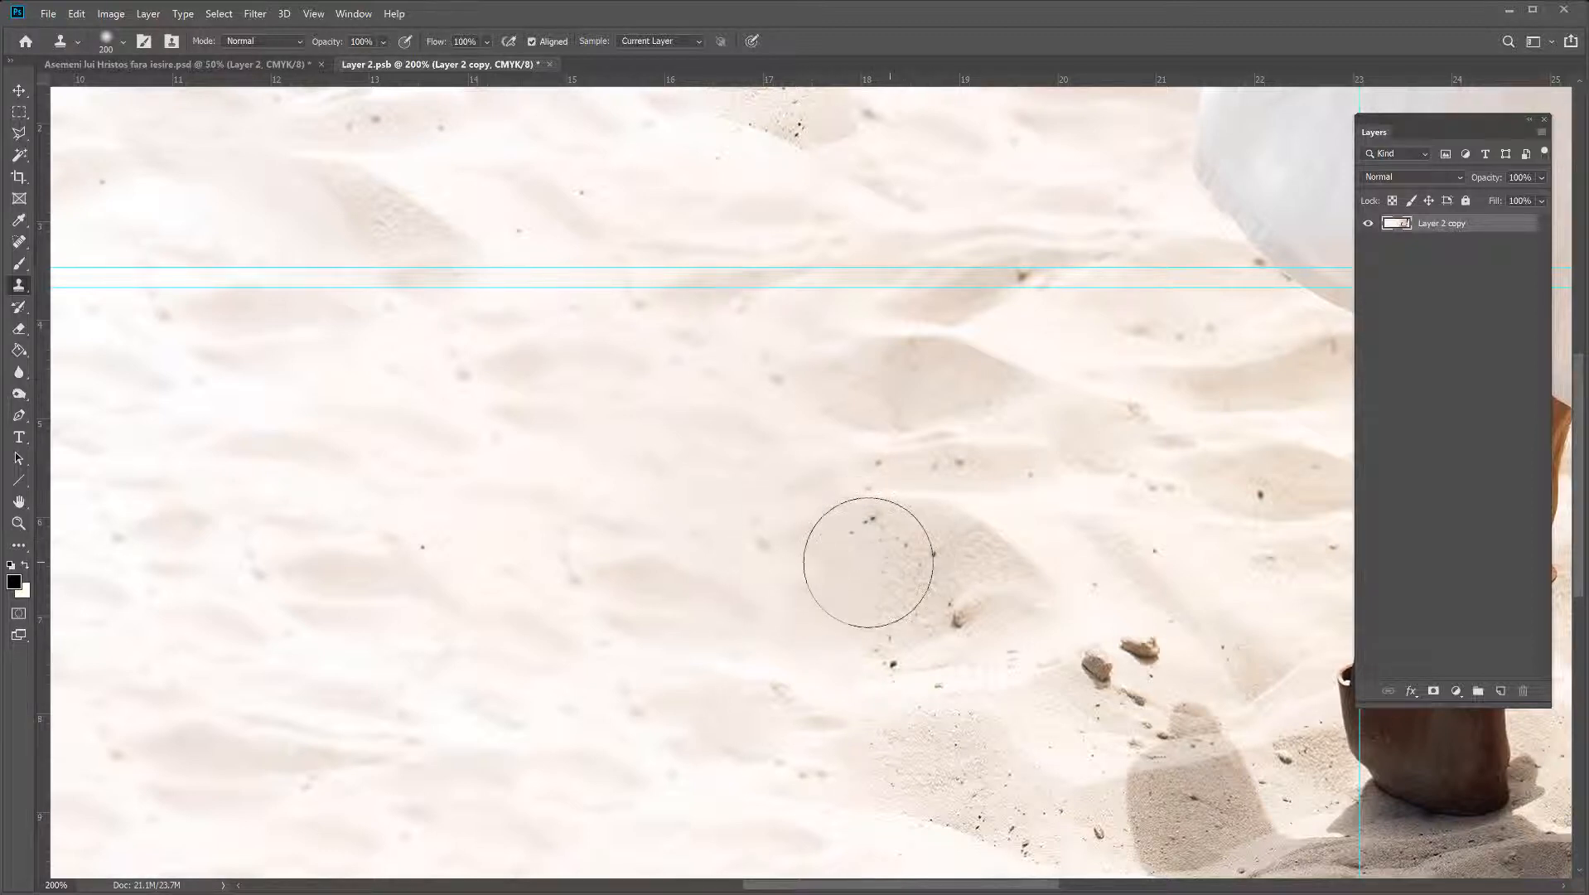
mouse_move(853, 555)
mouse_down()
mouse_move(873, 553)
mouse_move(865, 596)
mouse_move(840, 549)
mouse_move(883, 401)
mouse_move(872, 392)
mouse_up()
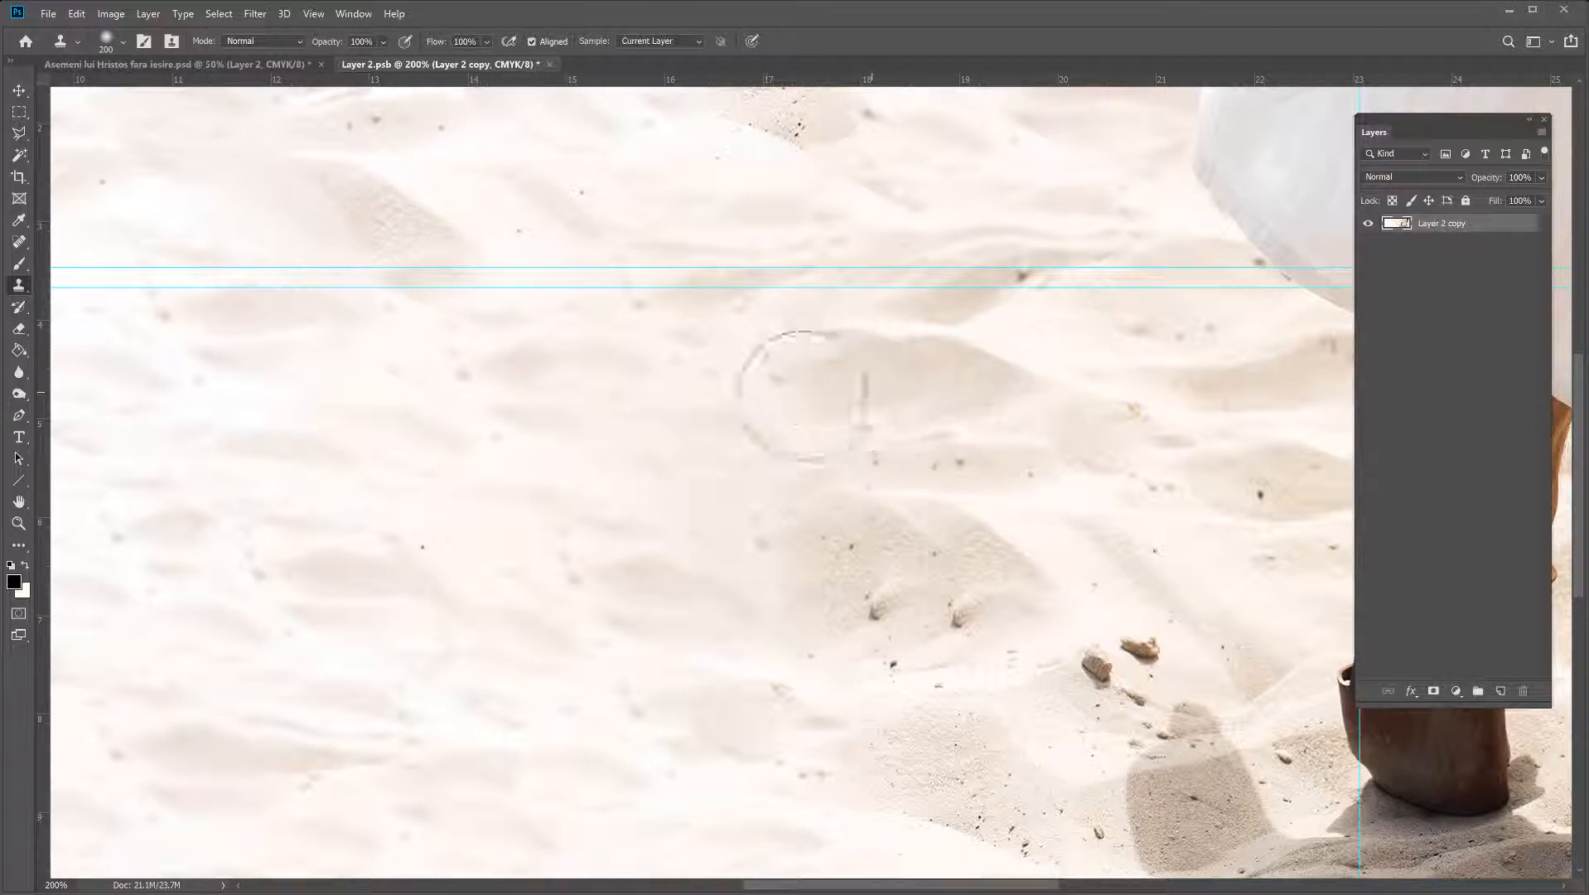
- Save and close Layer 2.psb, and move the extended photo left so it spans both the back and front covers
key(ctrl+minus)
key(ctrl+minus)
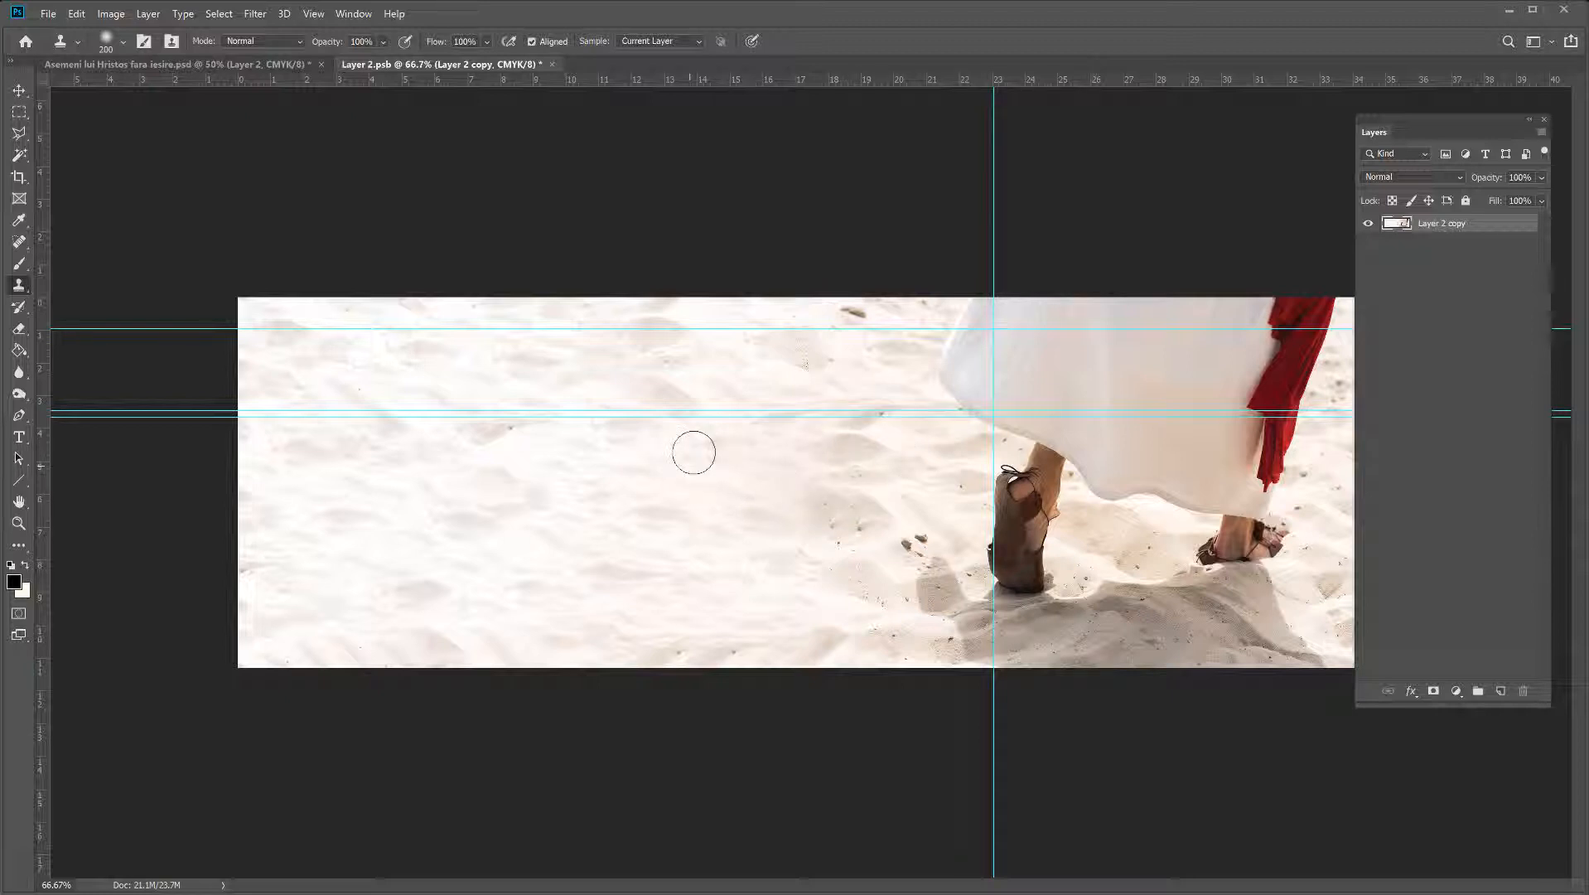
click(551, 64)
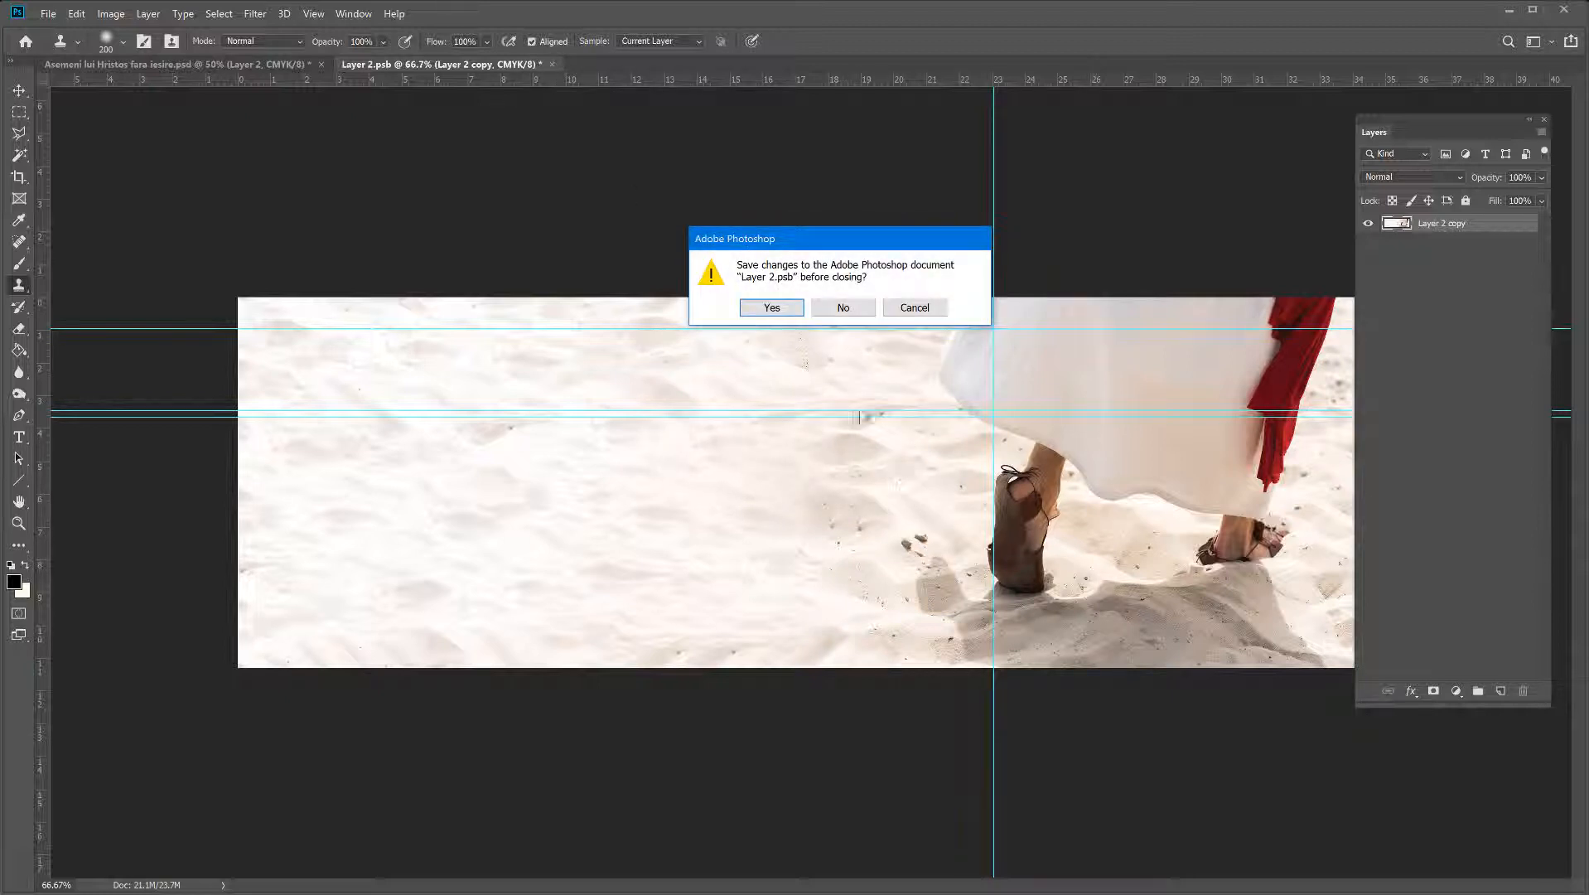
click(772, 307)
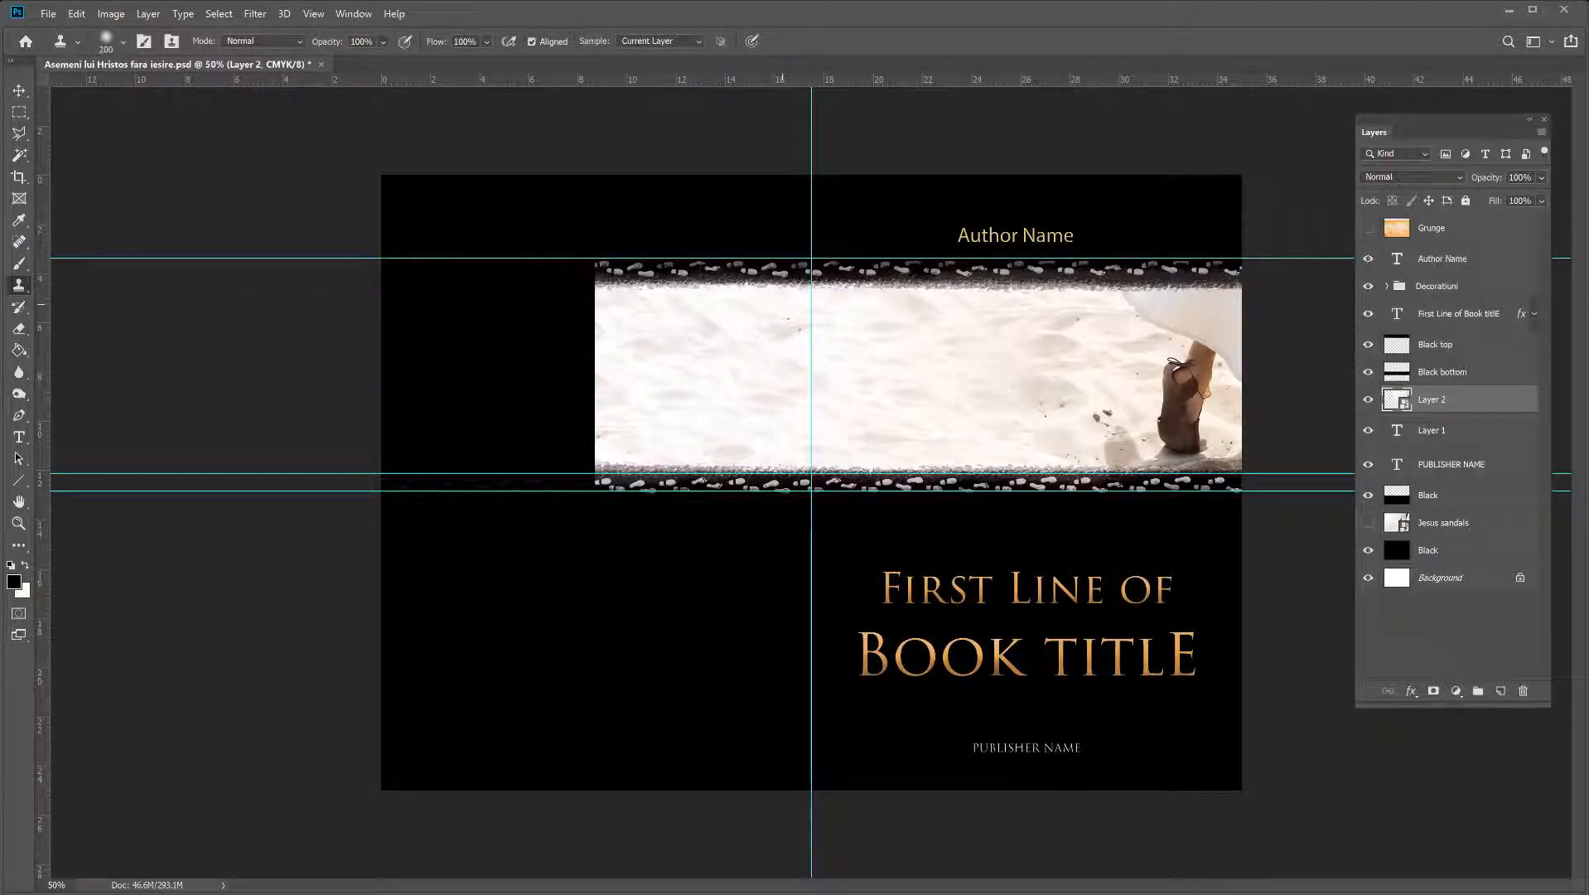
key(v)
mouse_move(1057, 411)
mouse_down()
mouse_move(799, 401)
mouse_move(836, 403)
mouse_up()
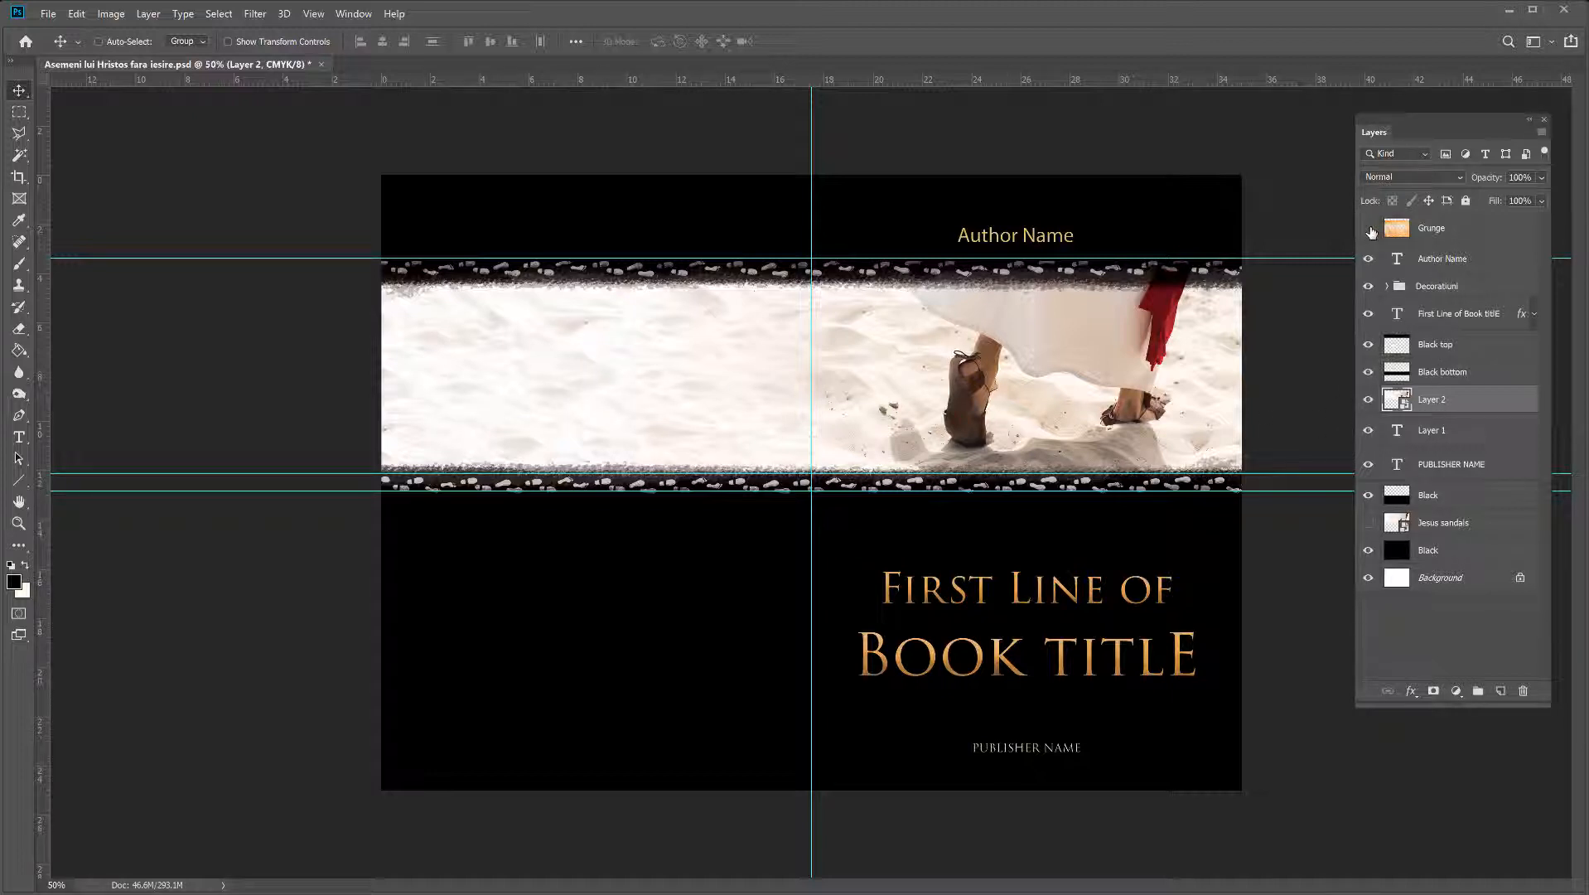
- Show the Grunge layer over the cover and set its opacity to 37%
click(1368, 227)
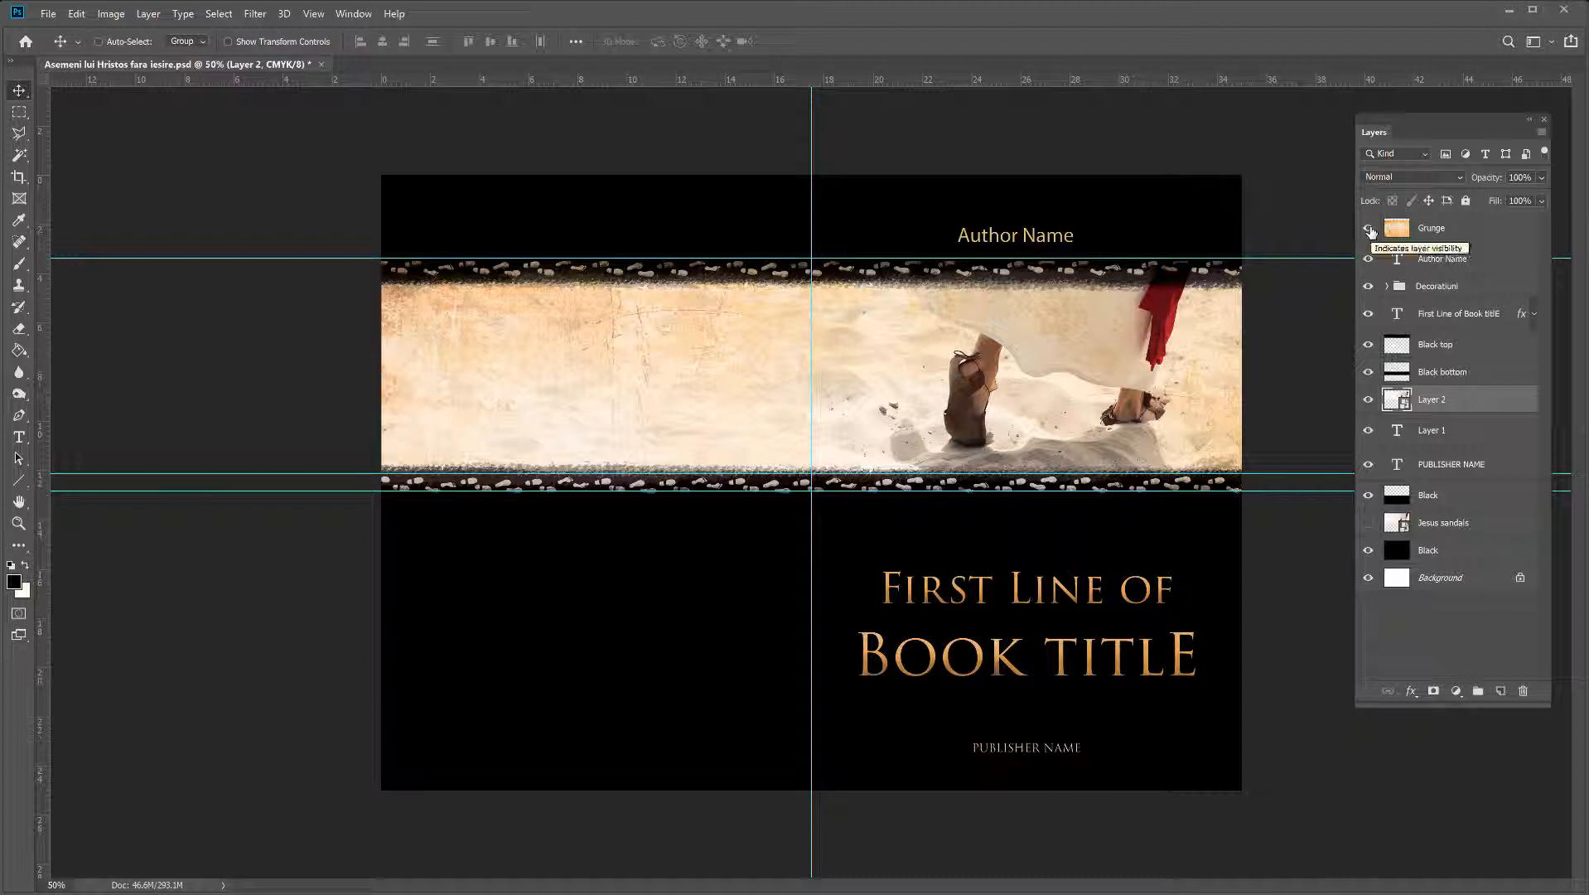
click(1474, 229)
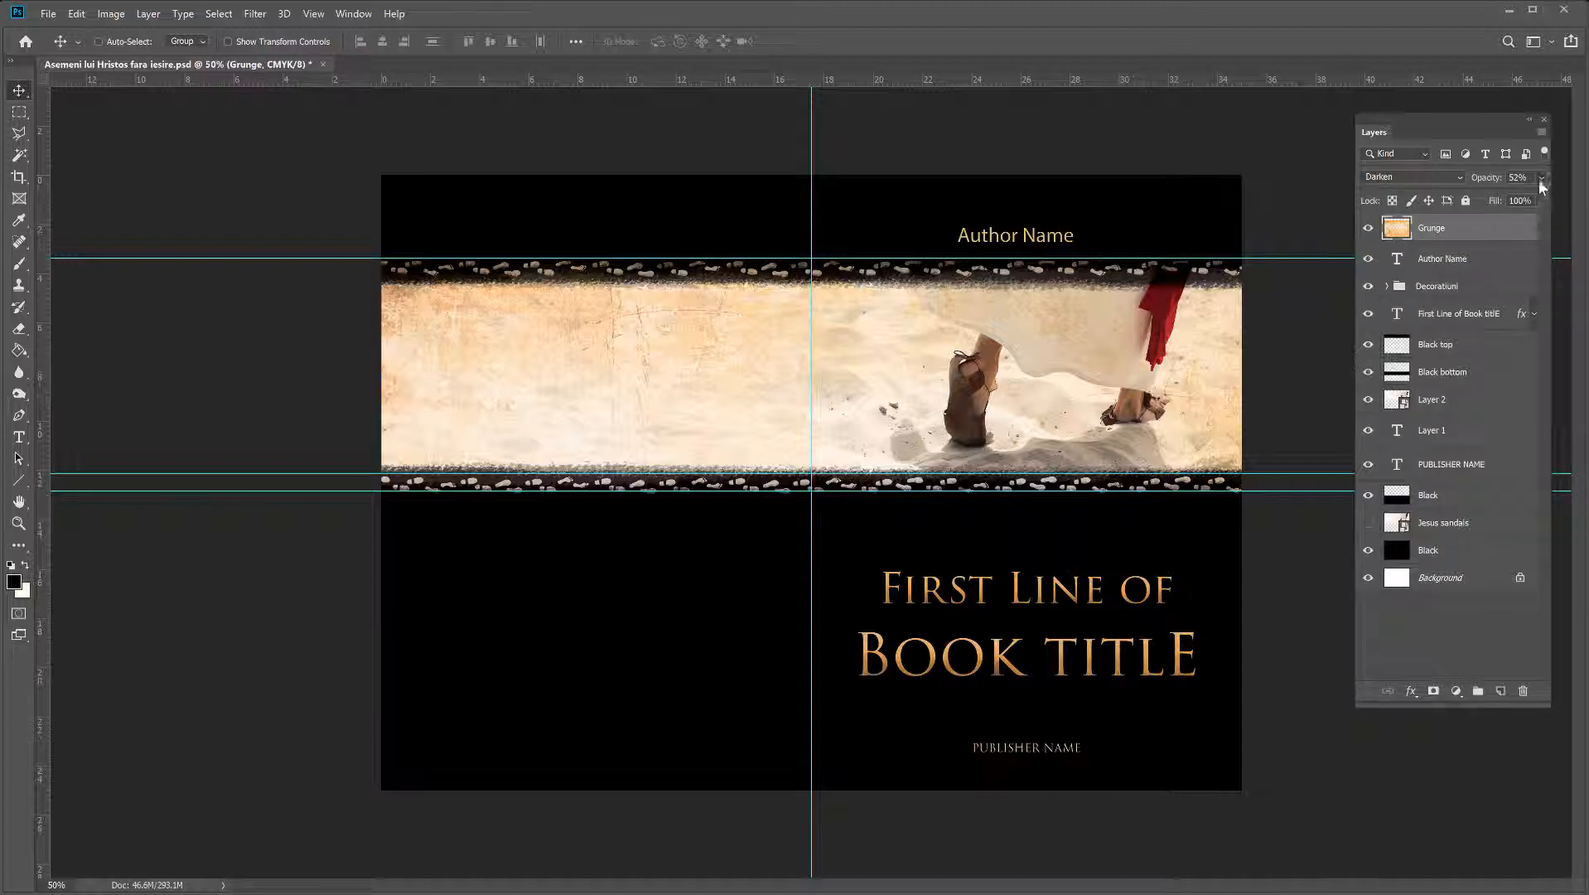
click(1541, 177)
drag(1503, 203, 1476, 200)
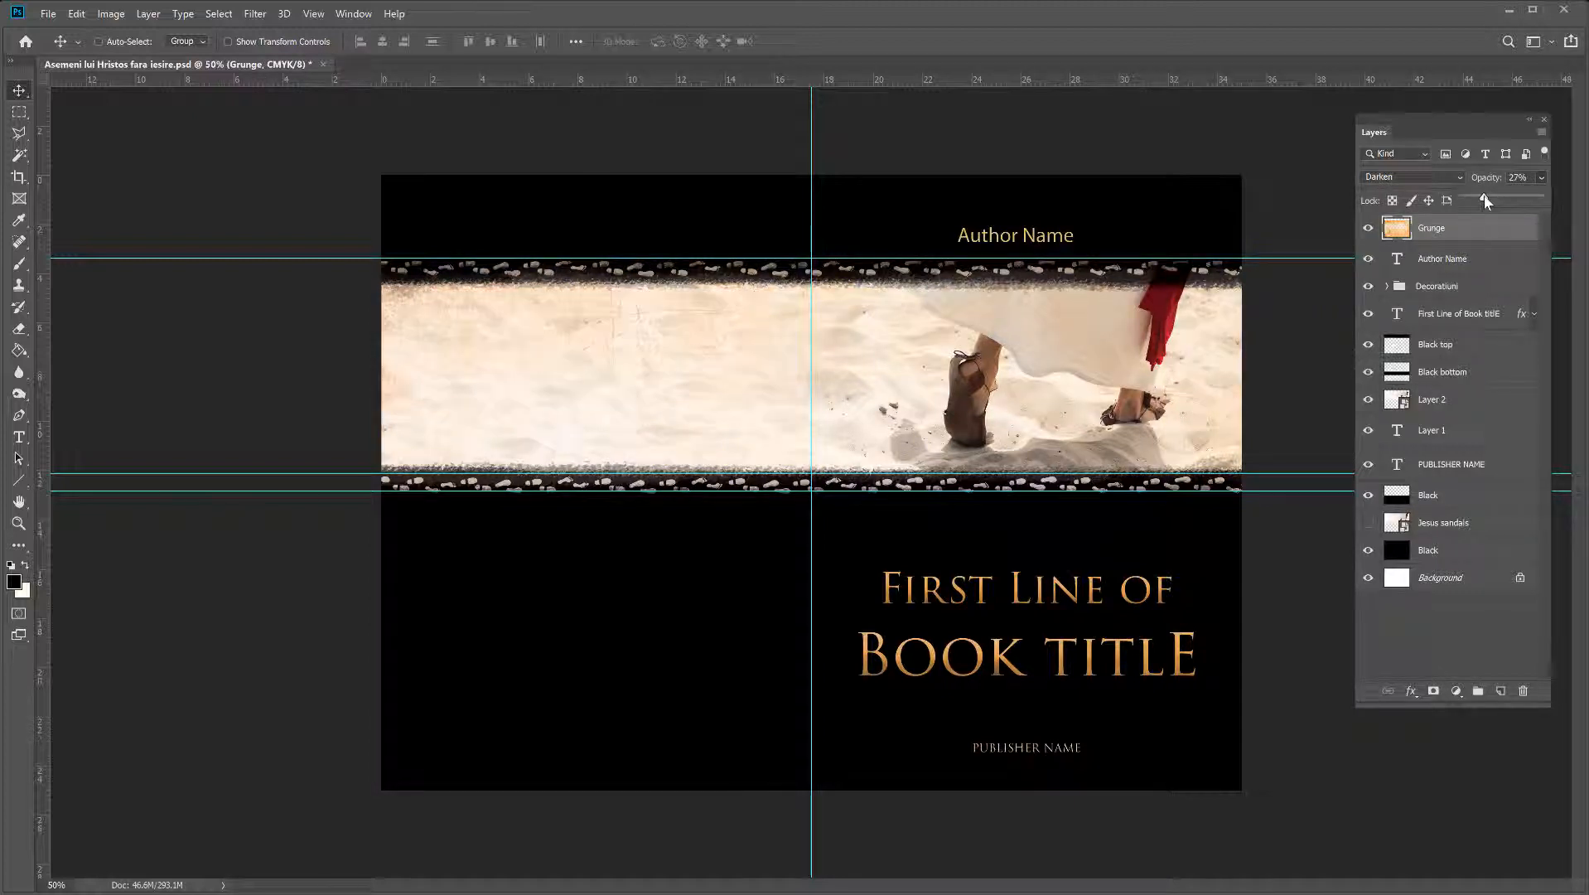
click(1136, 43)
- Compare the sand seam near the spine with the Grunge layer hidden and shown
key(ctrl+plus)
key(ctrl+plus)
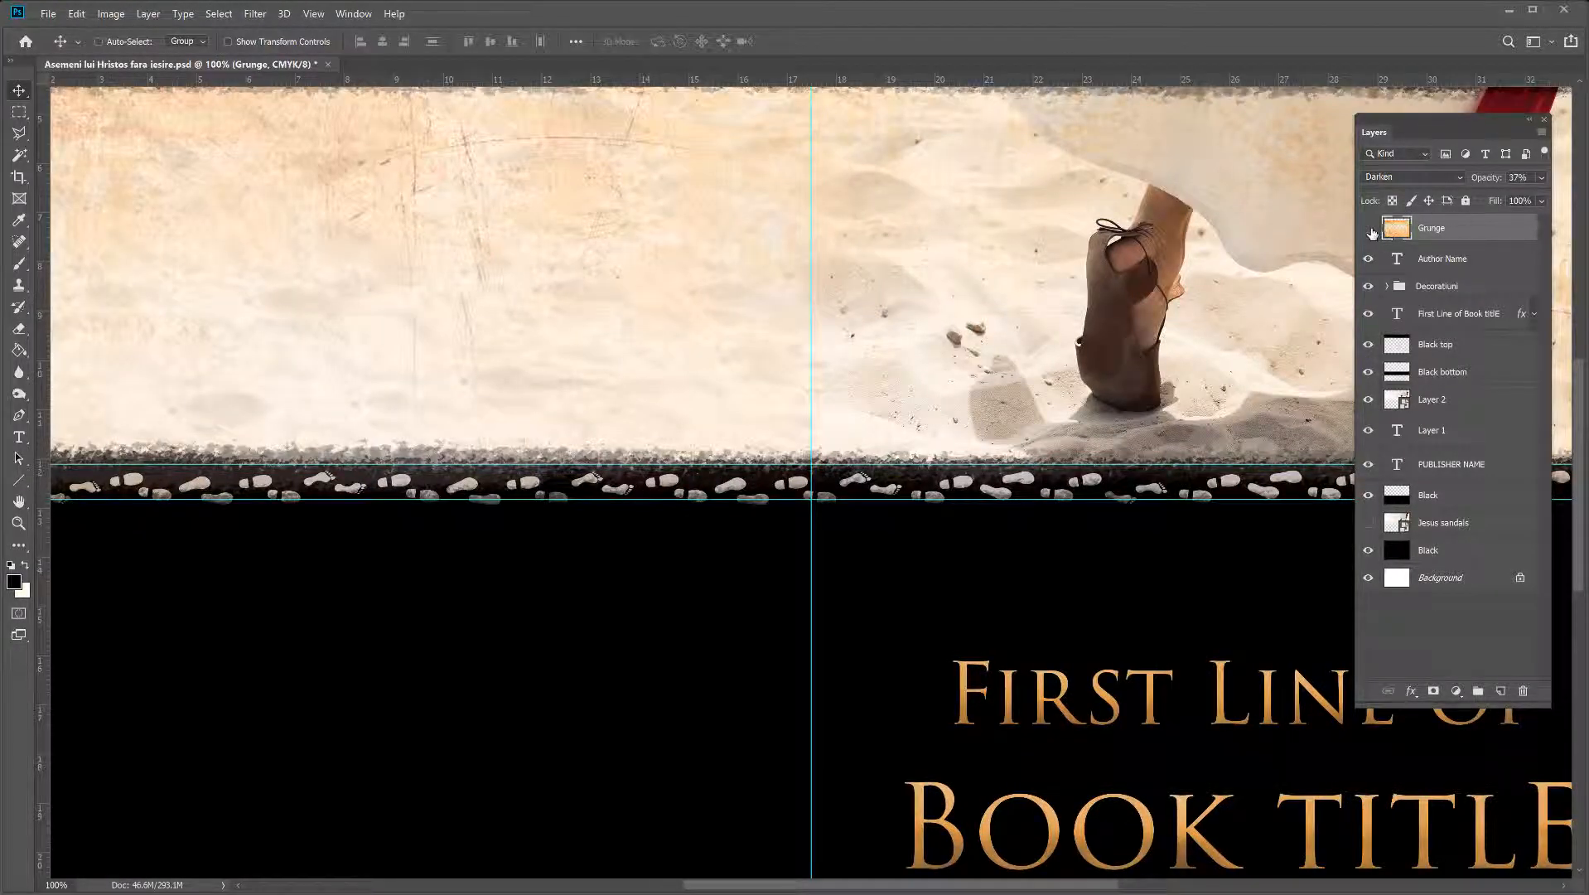
click(1369, 230)
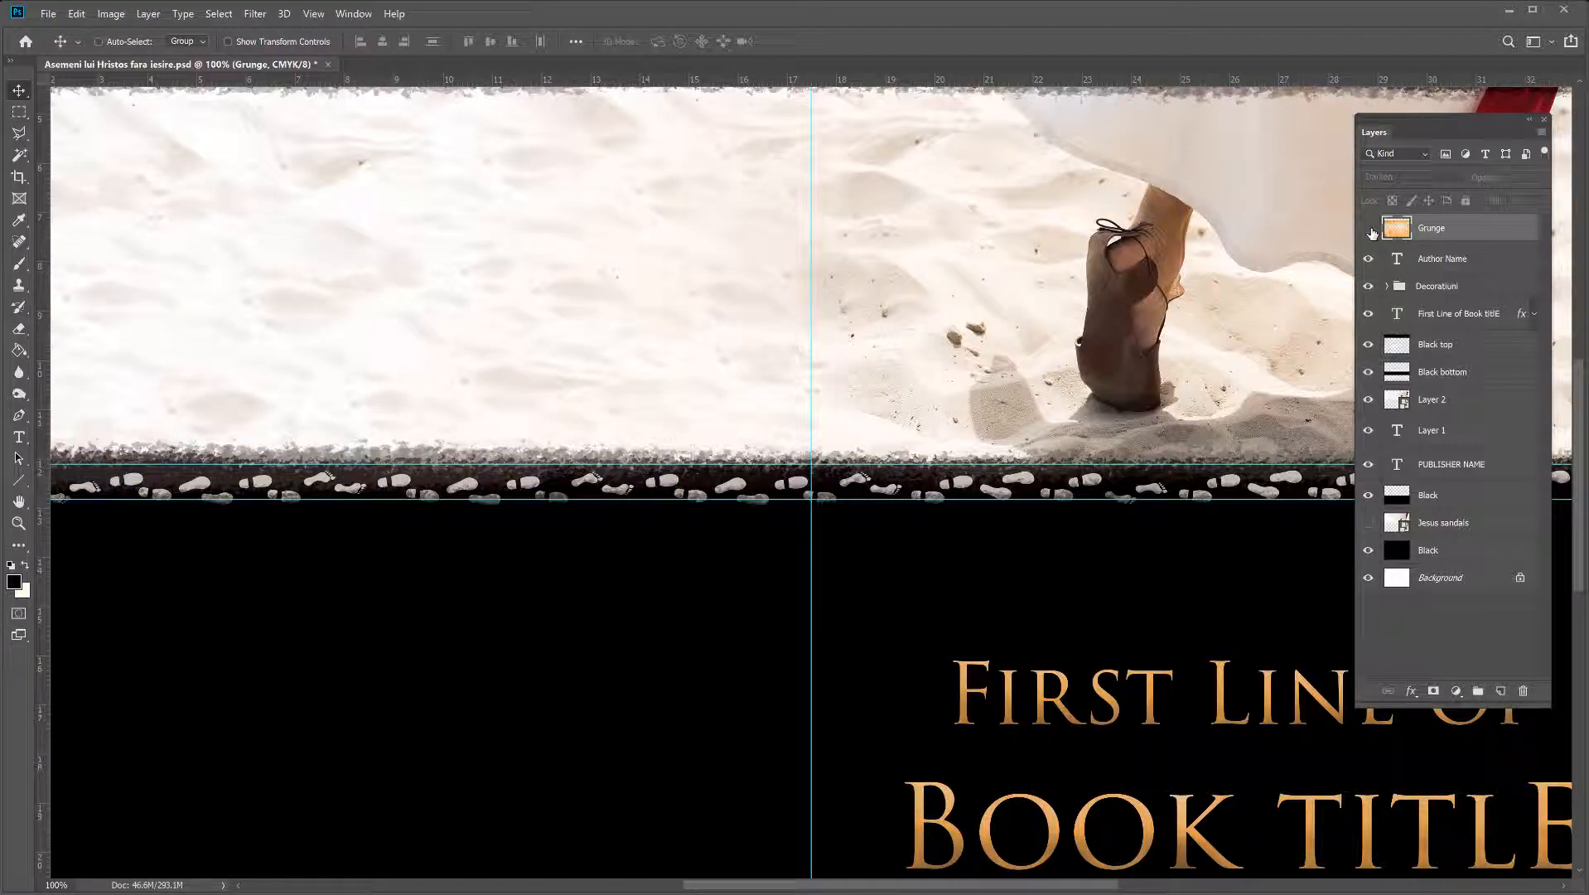
click(1369, 230)
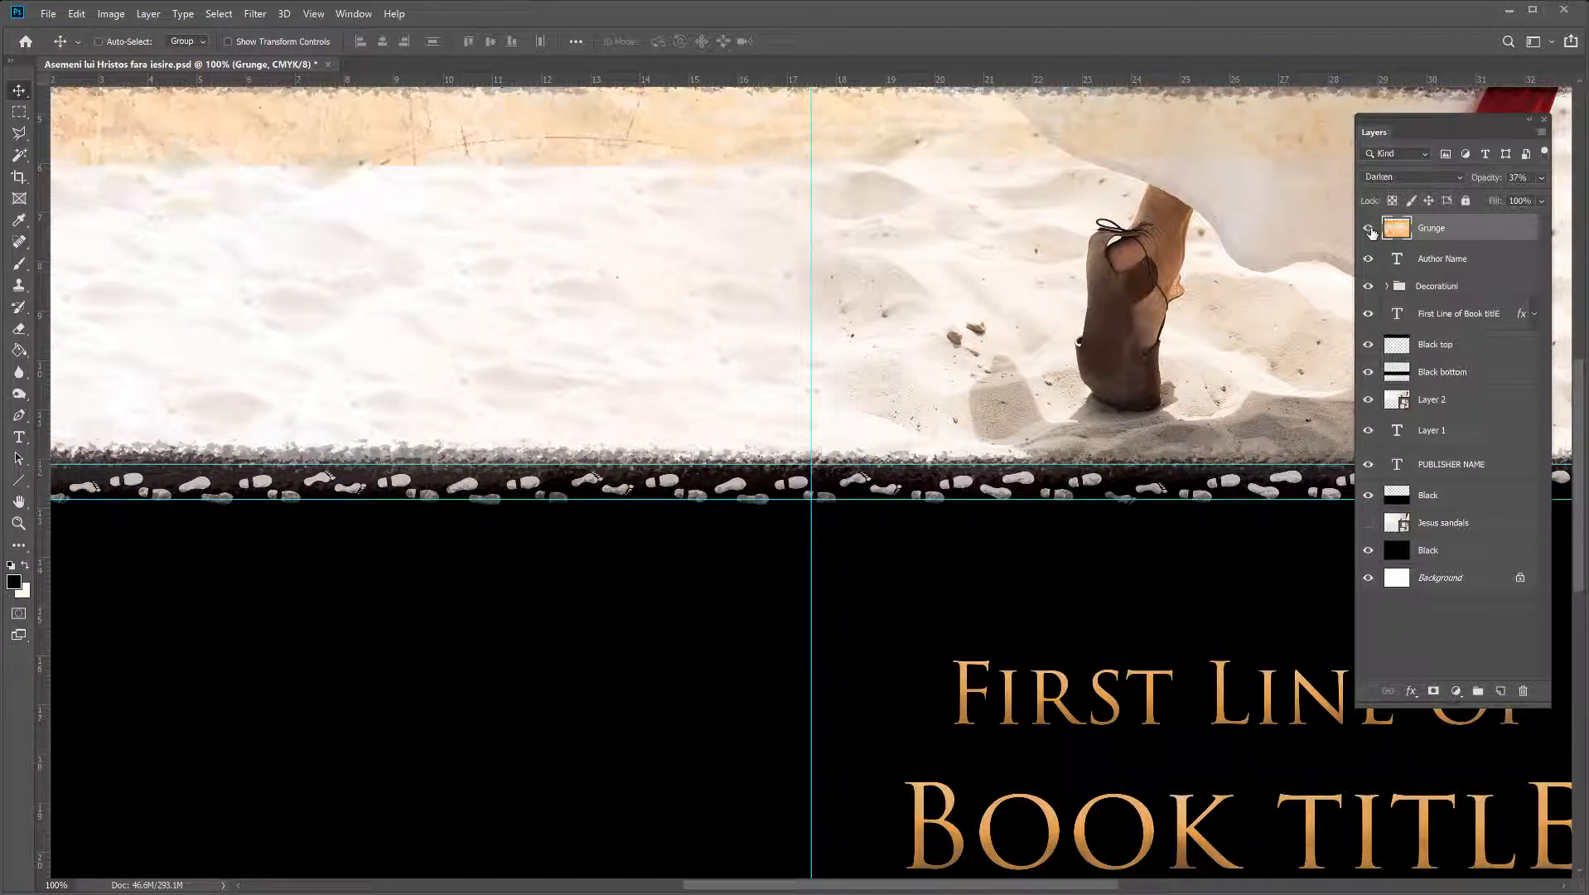
key(ctrl+minus)
key(ctrl+minus)
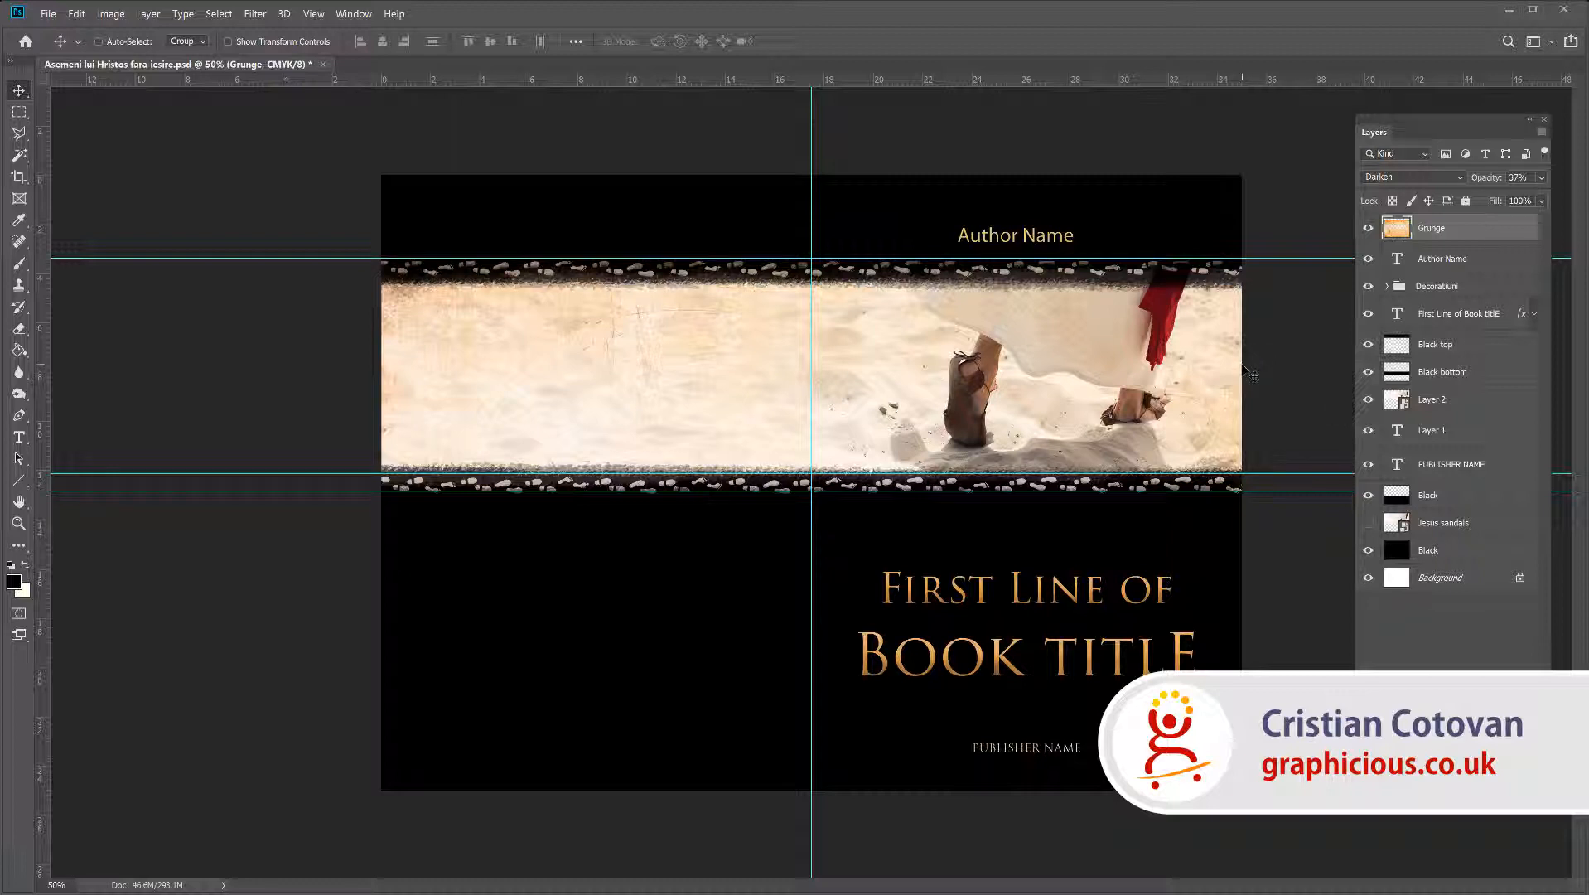
click(83, 14)
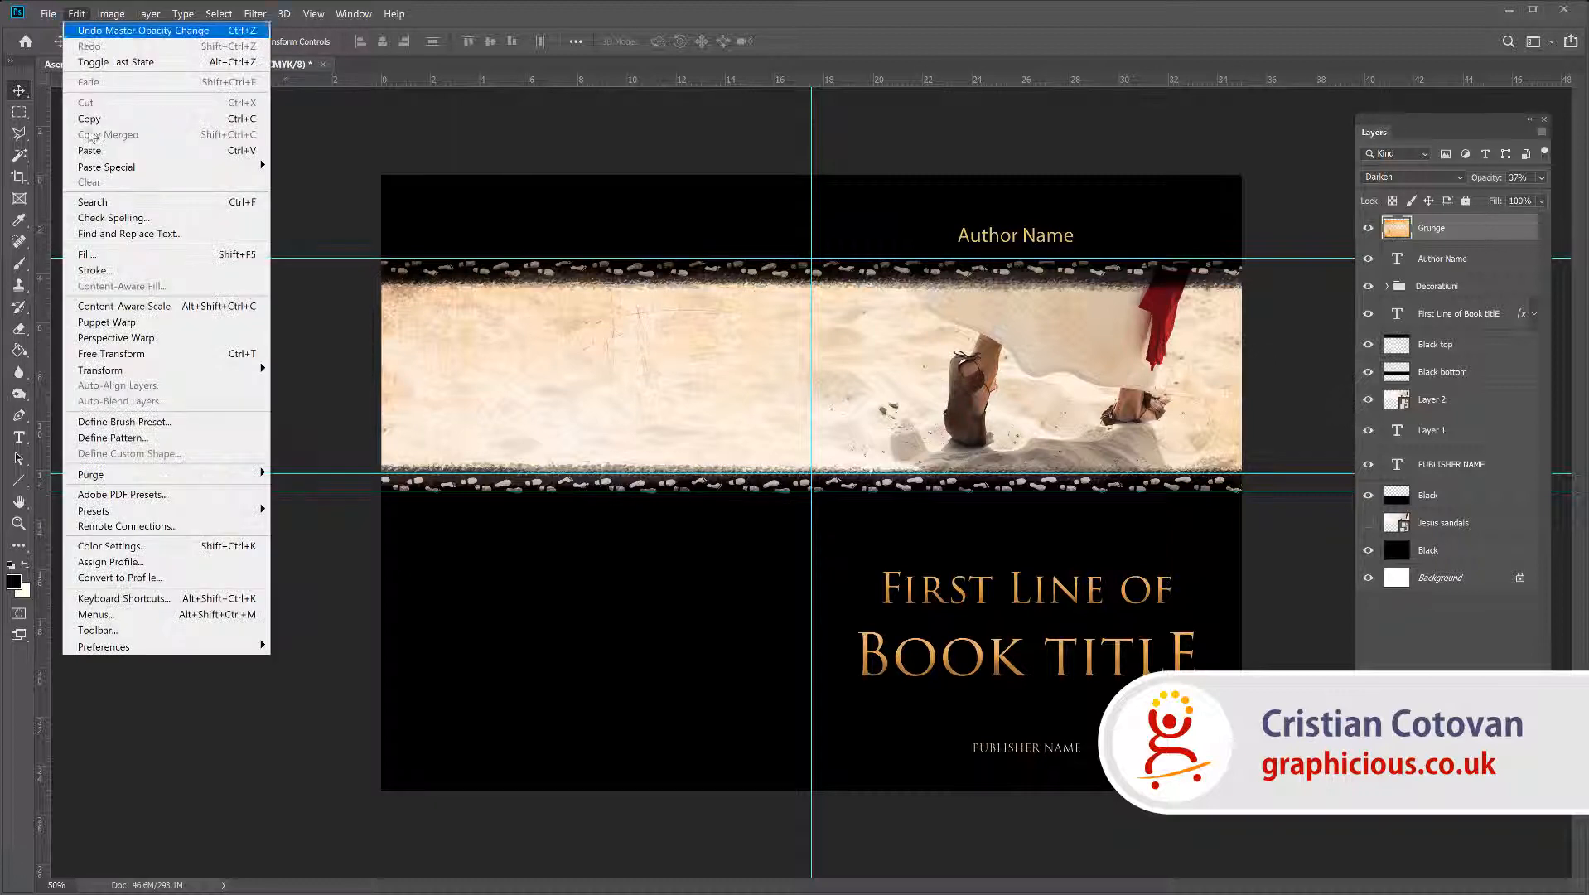